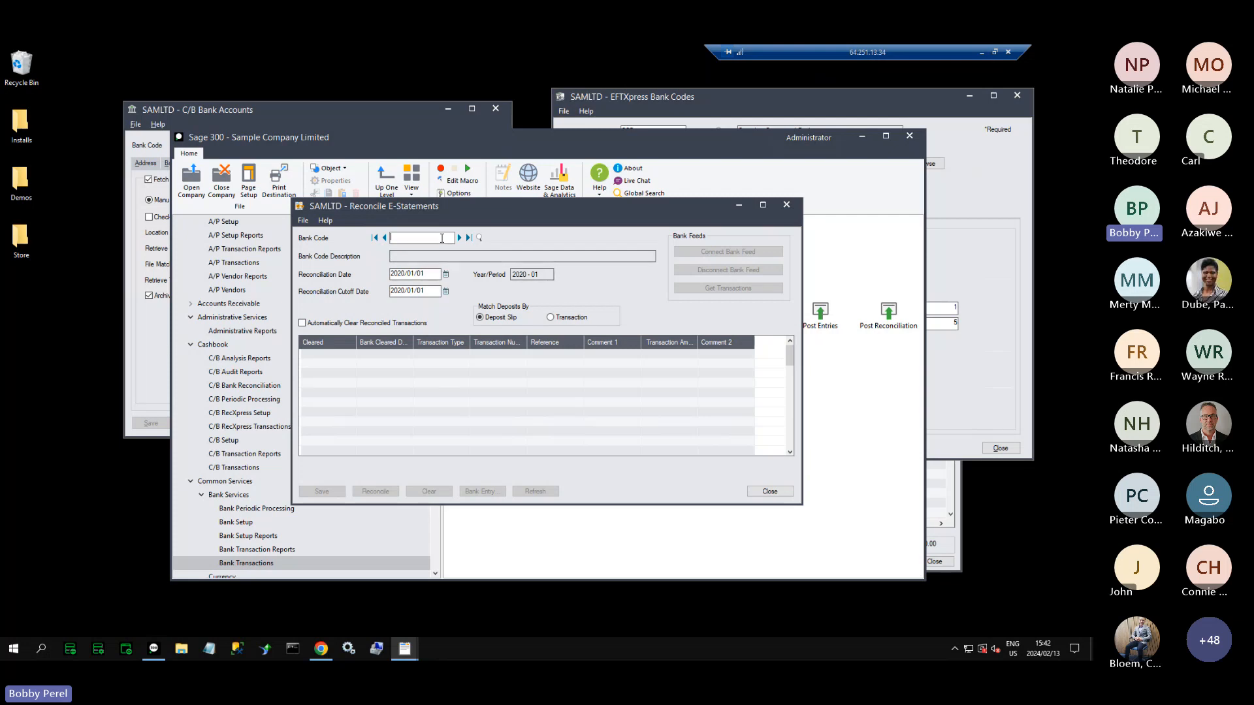
Step: Load bank code SEATAC in the e-statement reconciliation and start connecting its bank feed
type("ATAC")
key("Tab")
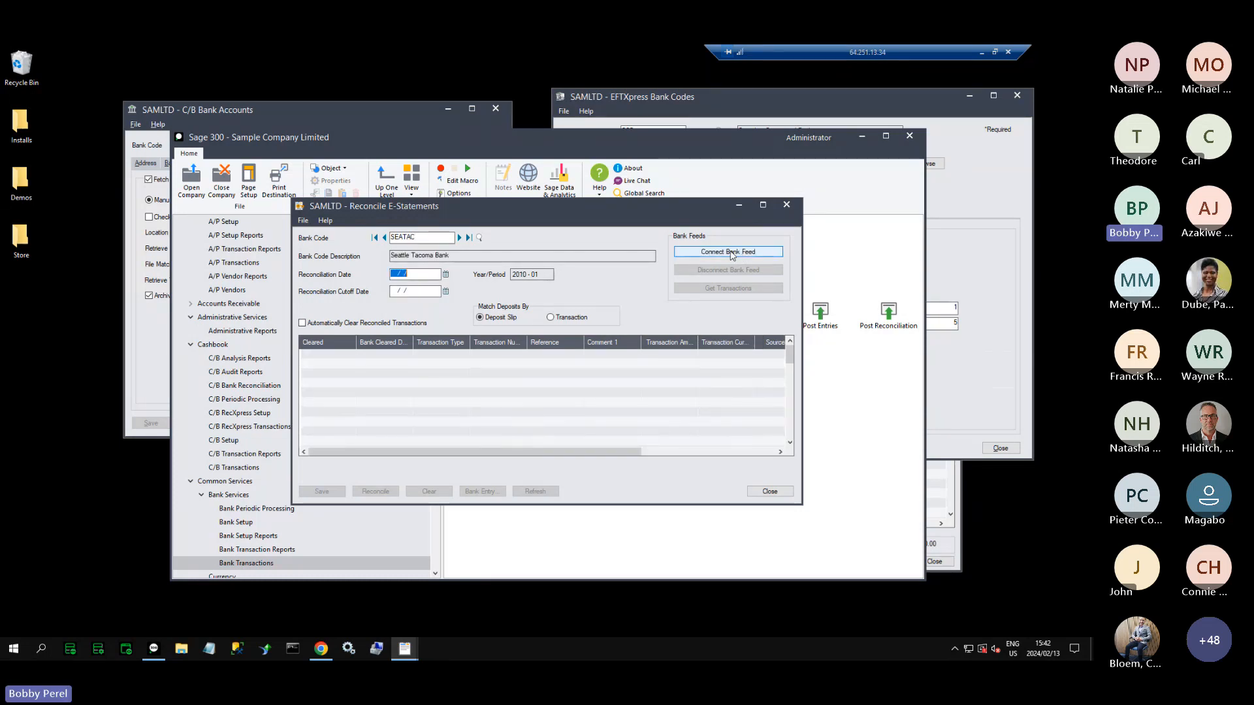
left_click(732, 255)
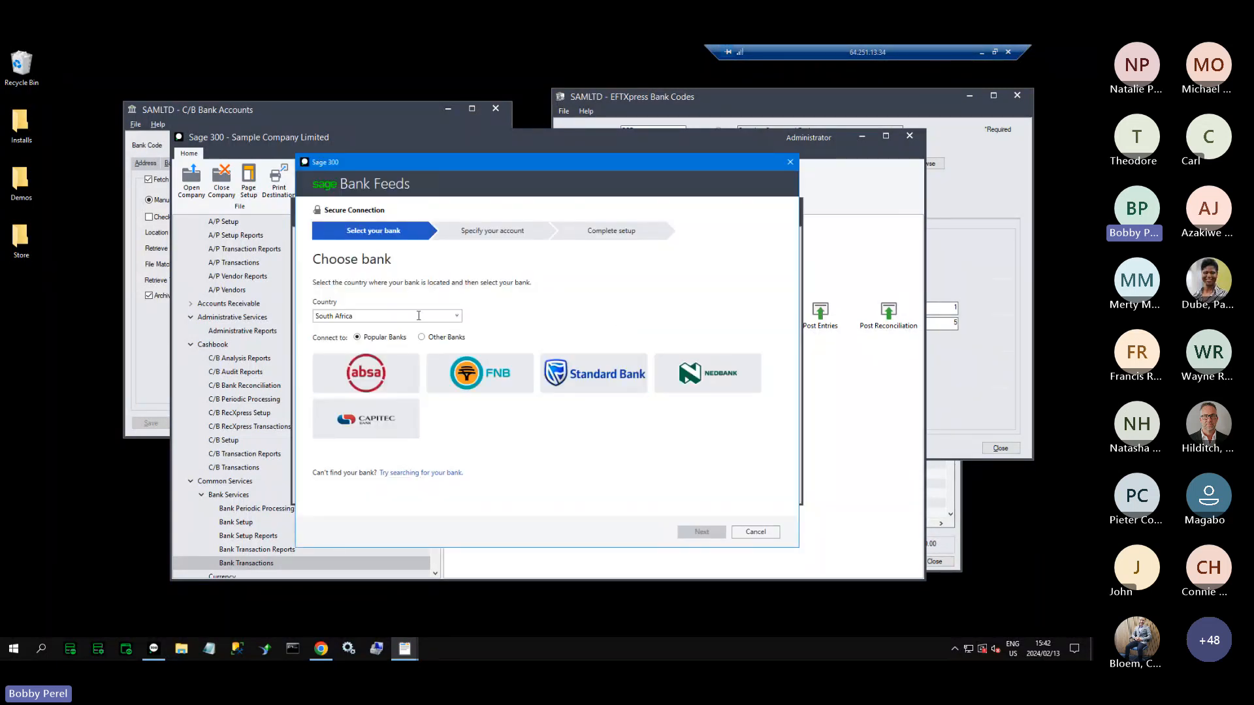
Step: Choose South Africa as the bank's country, switch to searching other banks, and display the list of available banks
left_click(457, 317)
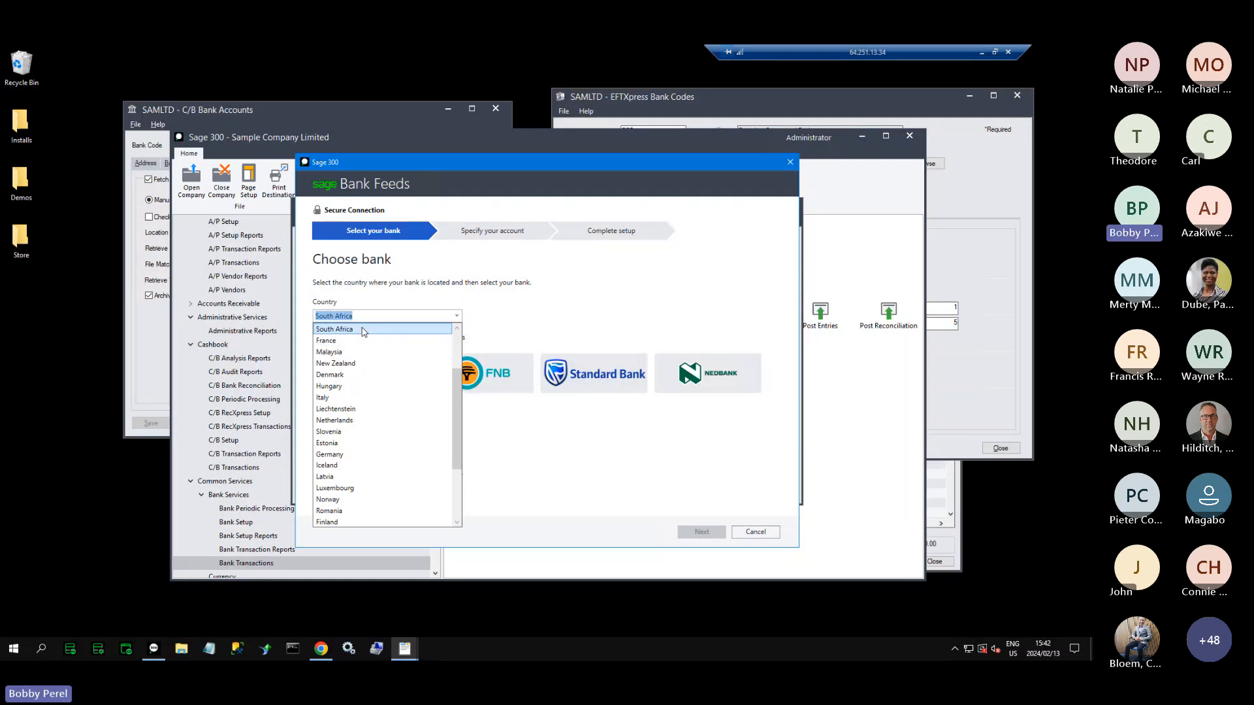
left_click(438, 329)
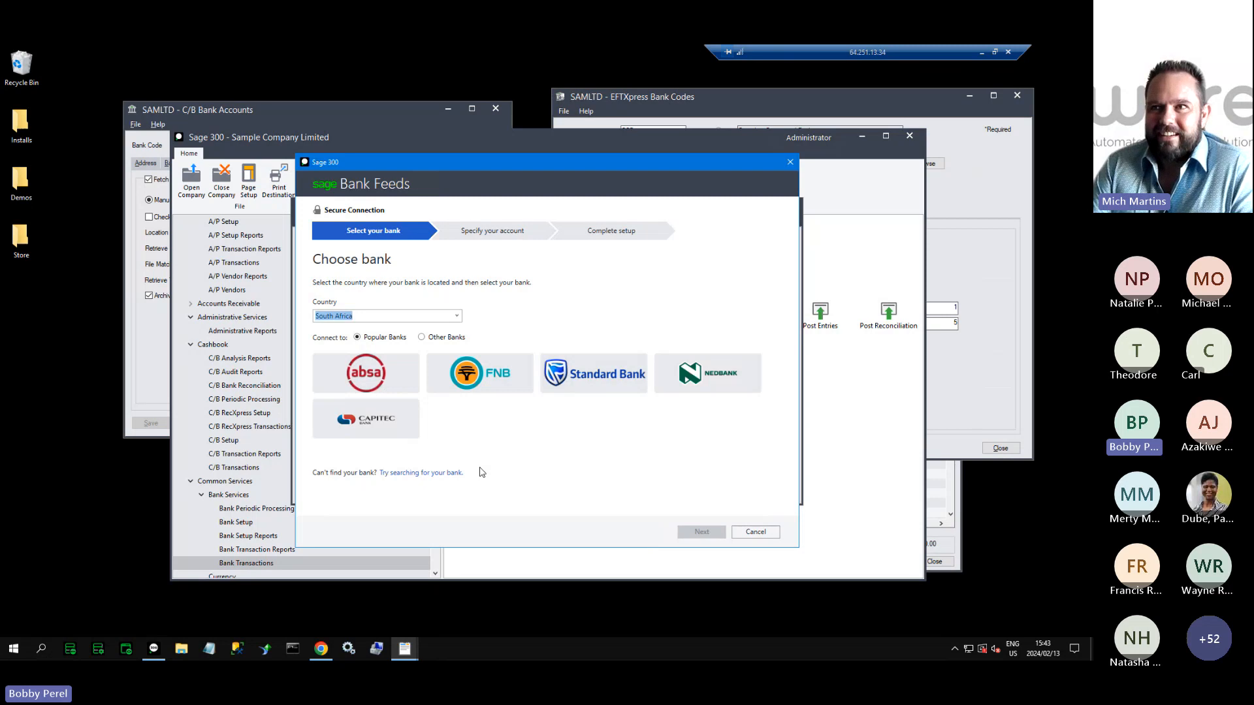
left_click(421, 473)
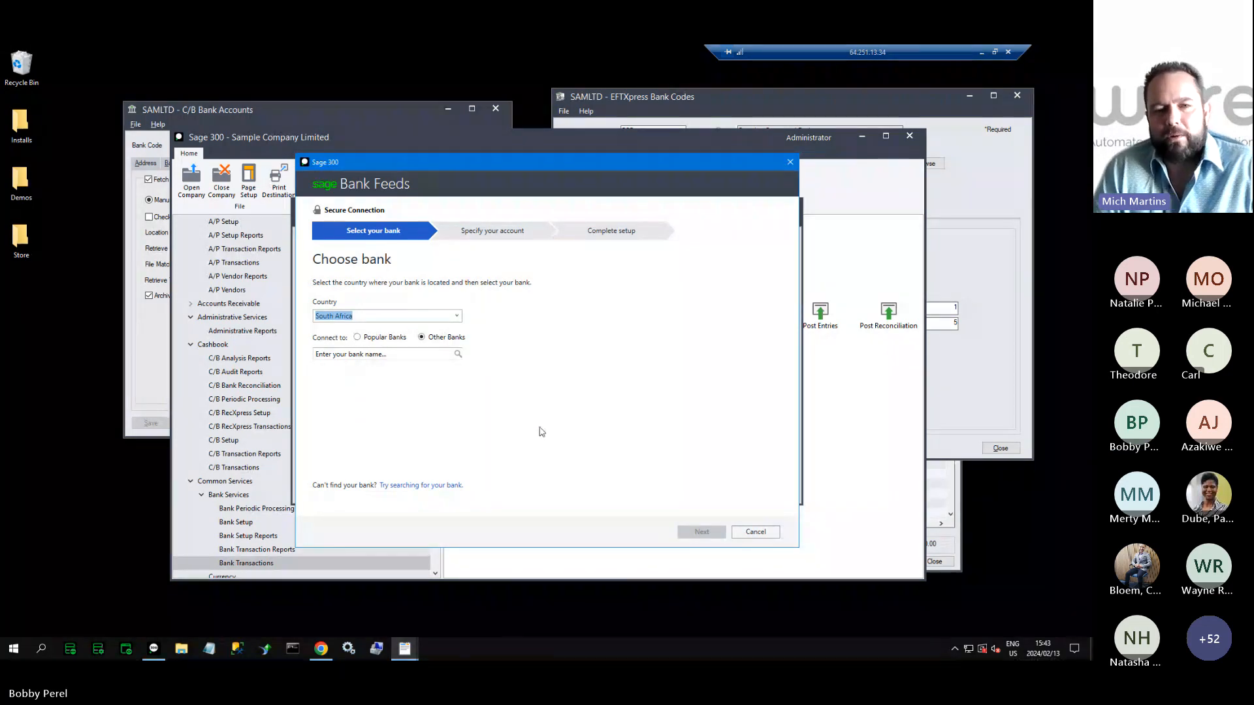
left_click(455, 353)
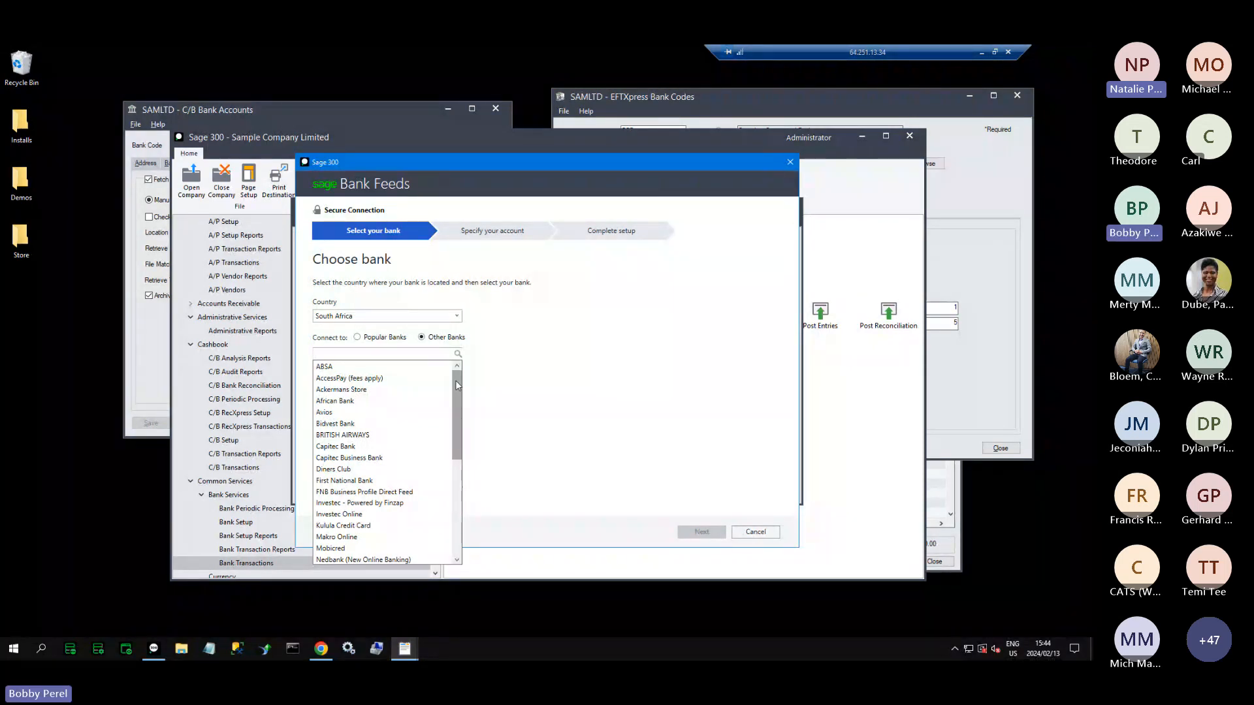
Step: Look through the countries offered for the bank feed connection
left_click(428, 323)
left_click(457, 316)
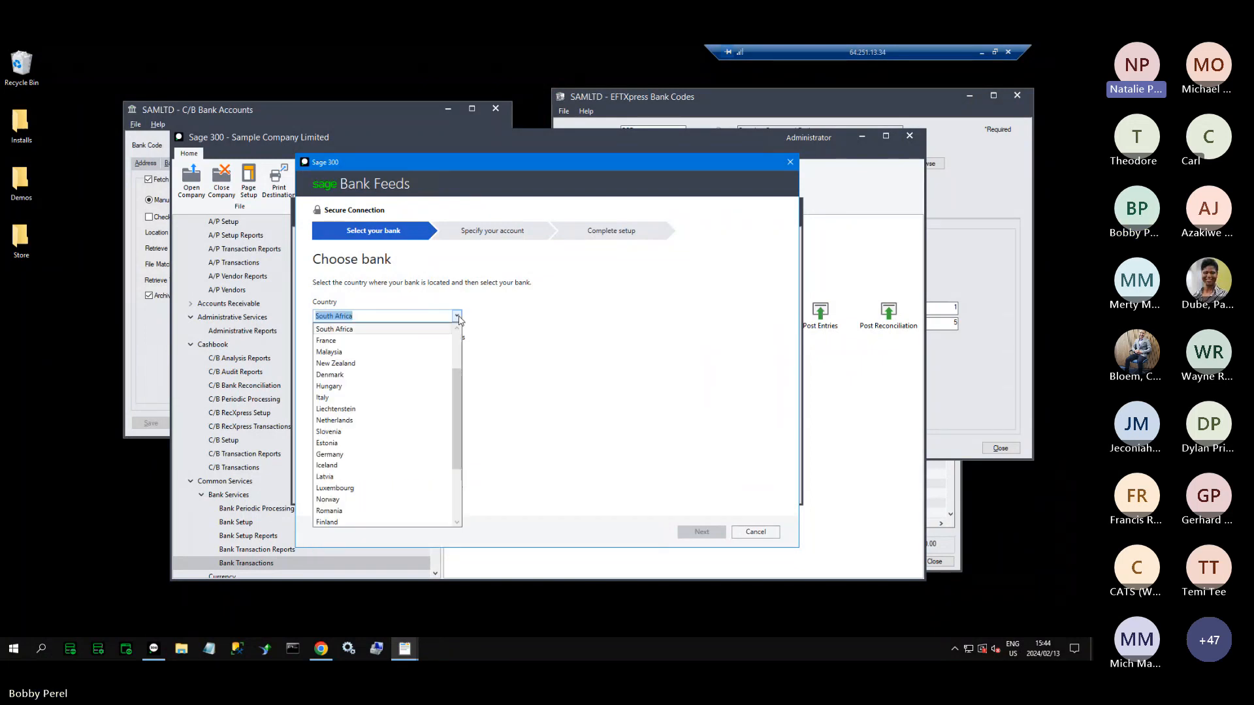
left_click_drag(456, 384, 456, 348)
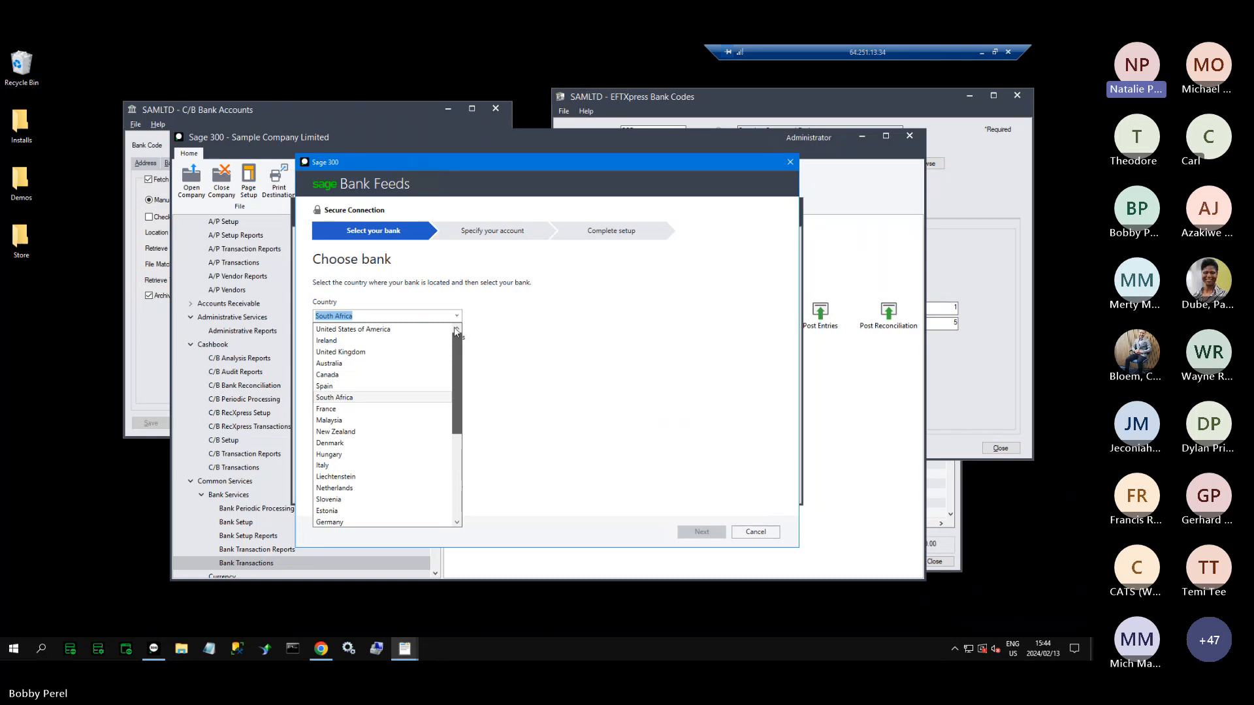
scroll(391, 418, "down", 2)
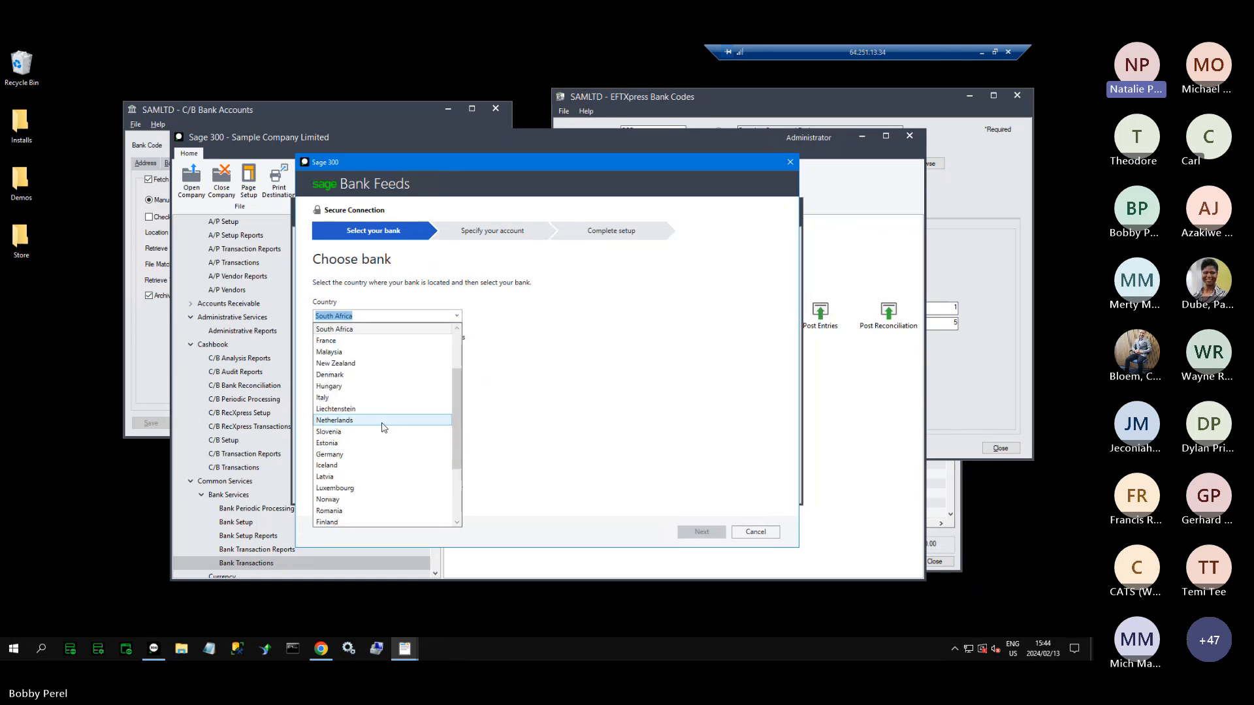
scroll(384, 428, "up", 2)
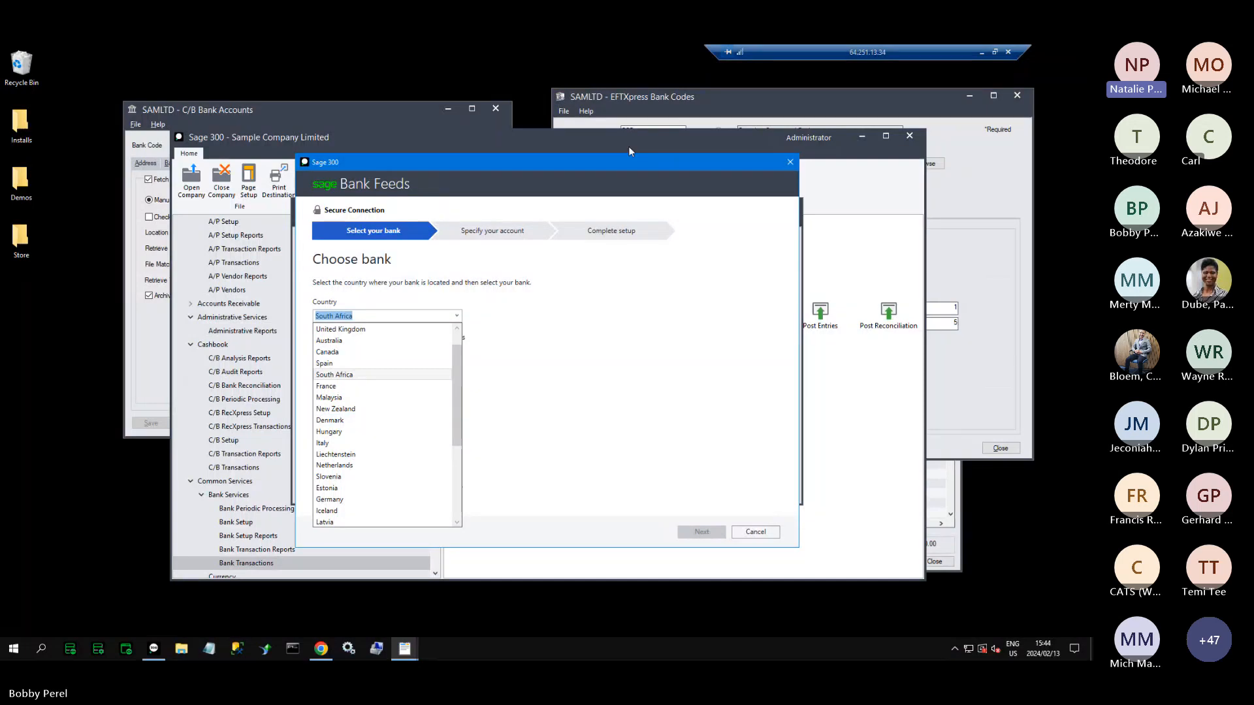
Step: Return to the Sage 300 desktop, open RecXpress Bank Formats from the C/B RecXpress Setup, and filter the banks to the Africa region
left_click(606, 138)
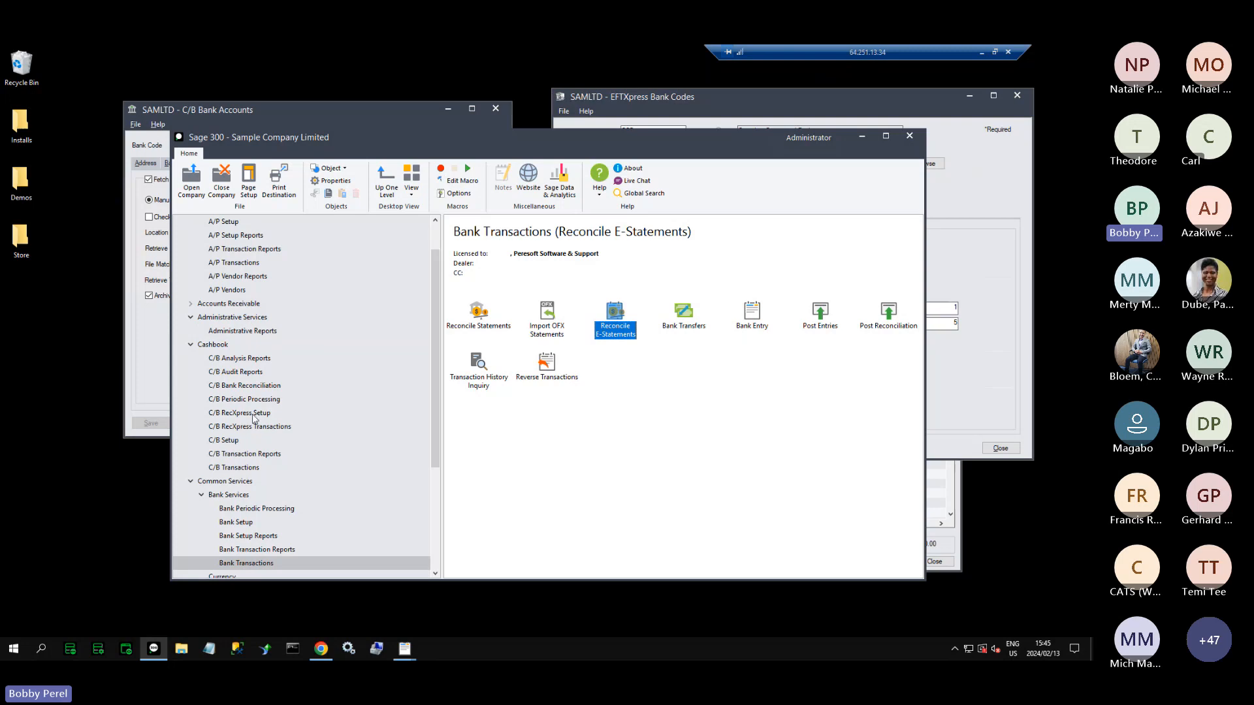
left_click(254, 418)
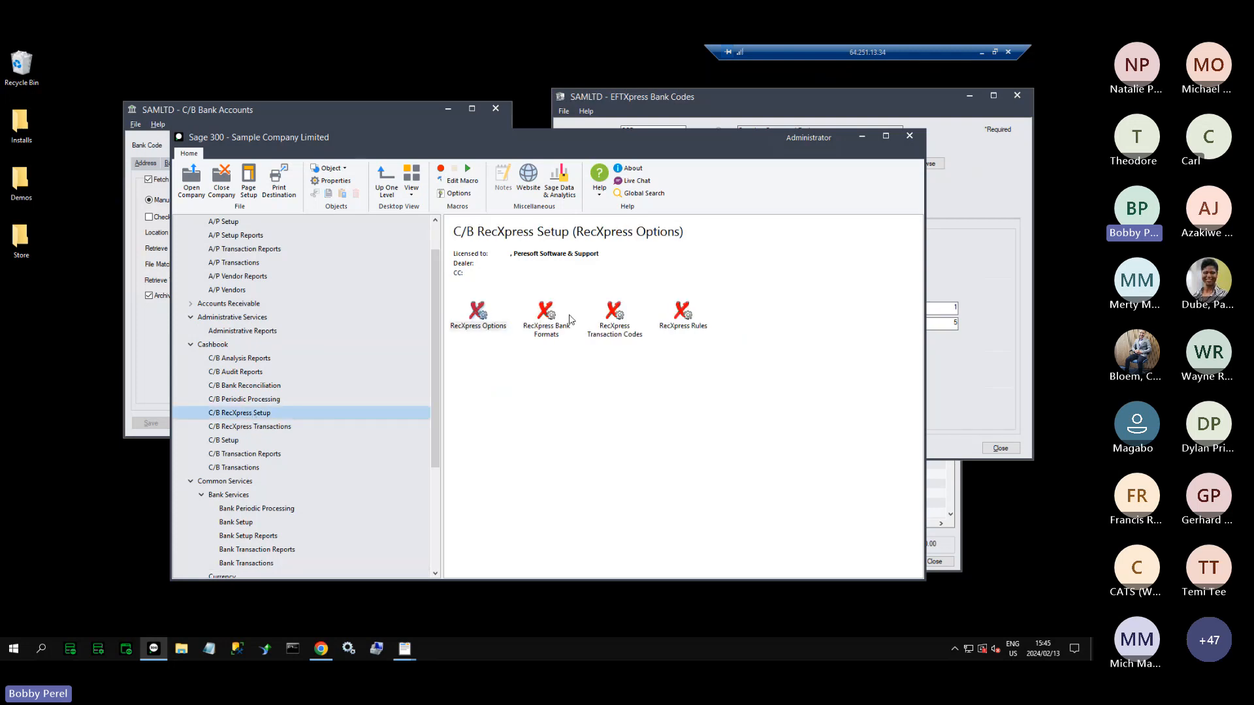
left_click(551, 317)
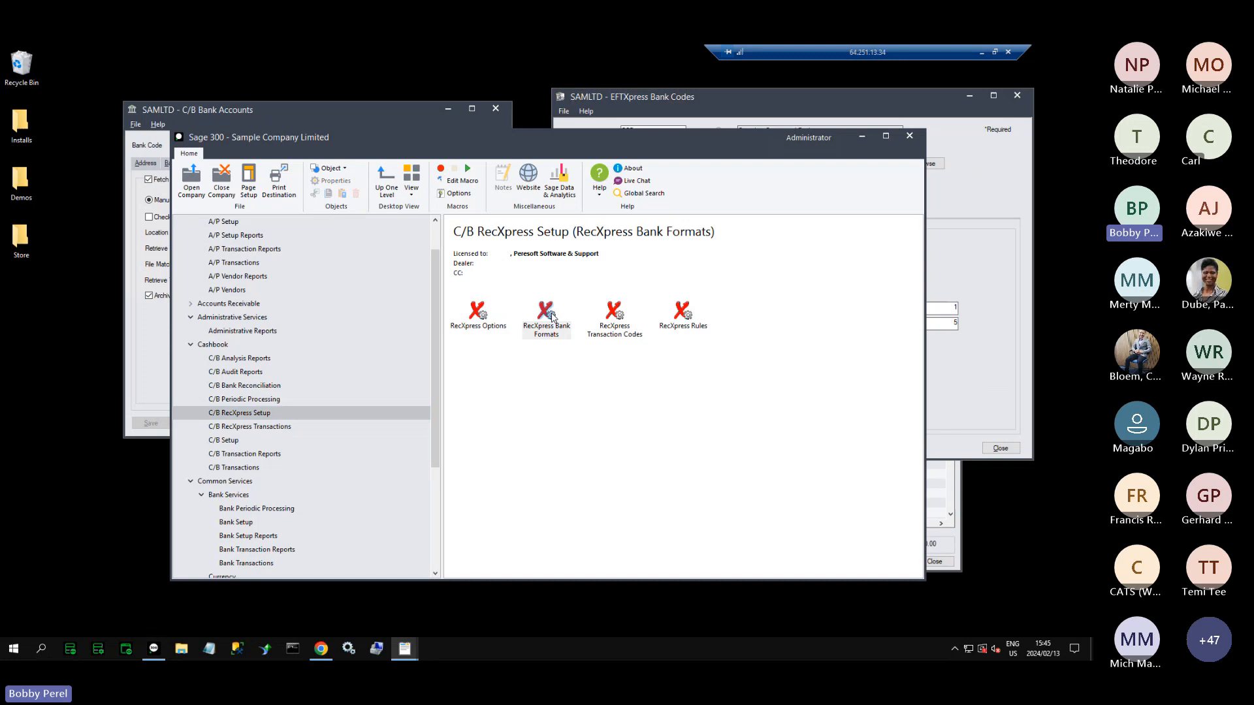
double_click(552, 317)
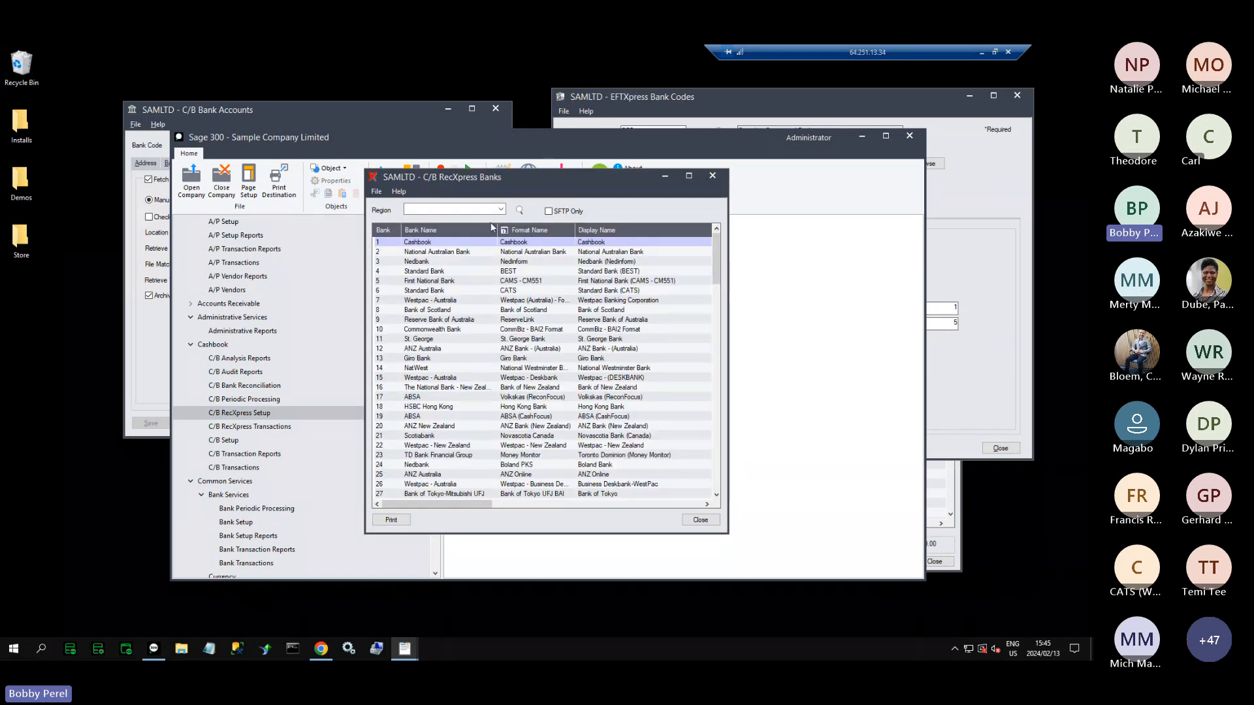
left_click(500, 209)
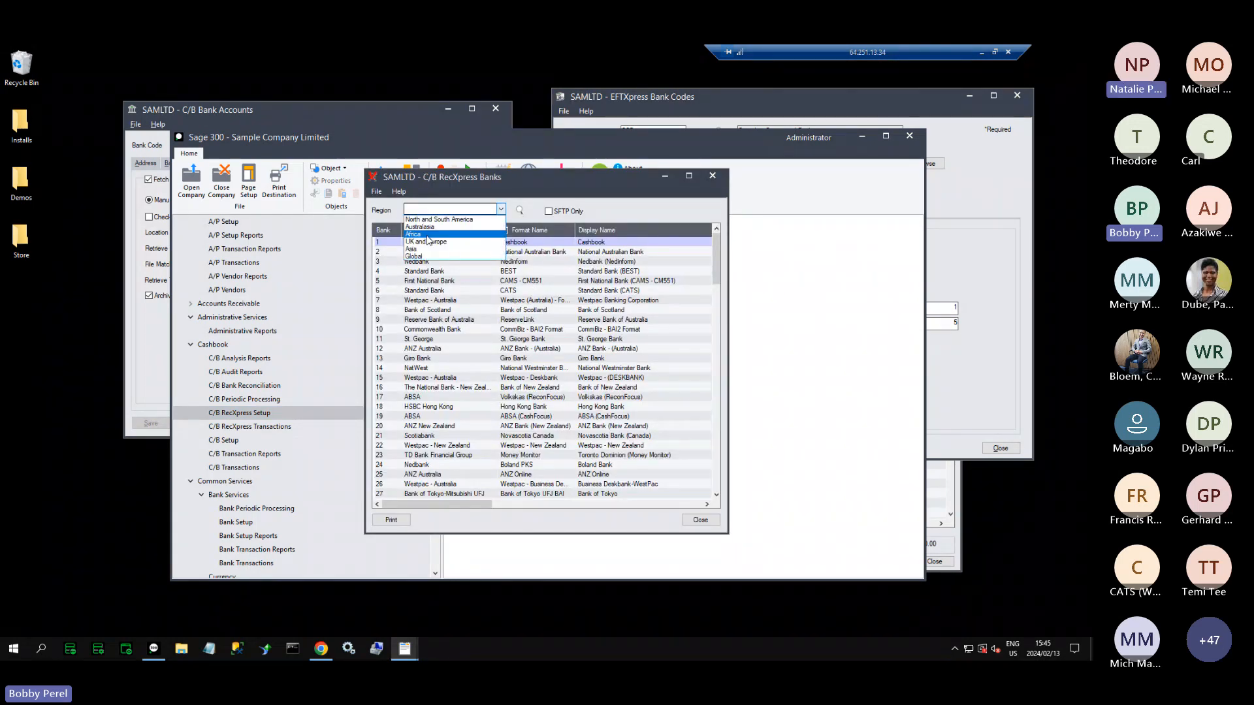
left_click(424, 235)
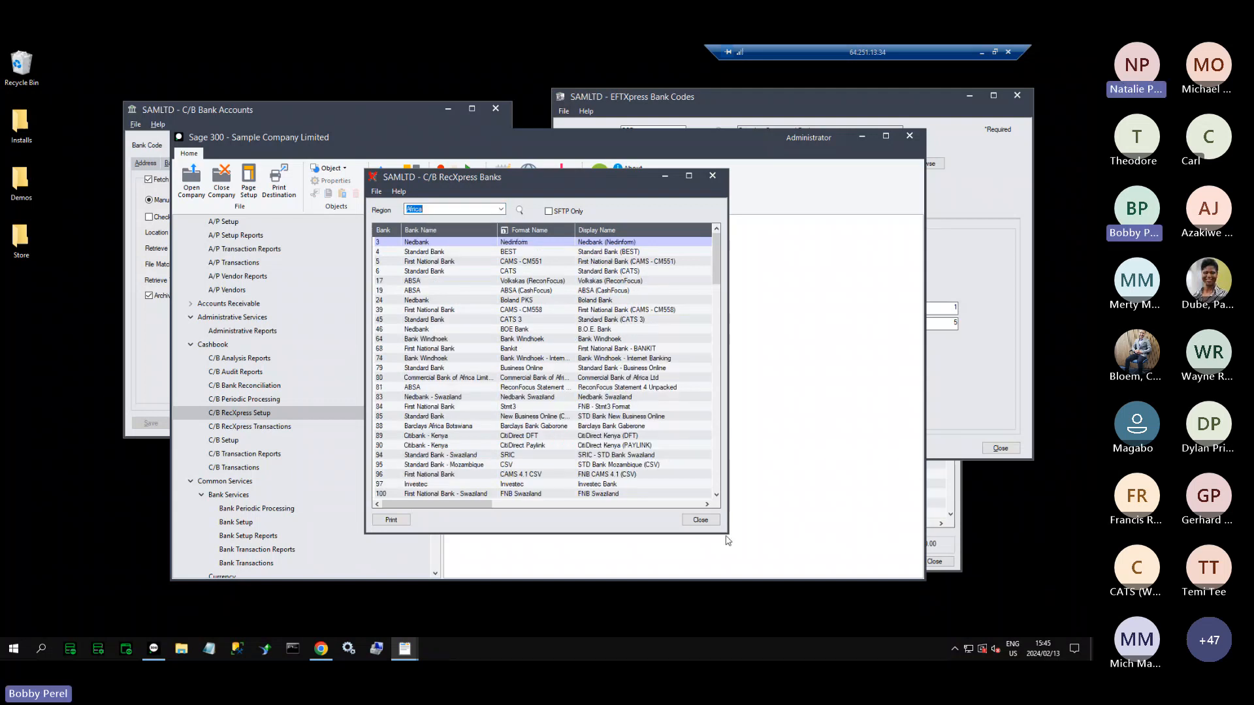
Step: Enlarge the RecXpress Banks window to full screen height and widen the Format Name column
left_click_drag(729, 535, 781, 624)
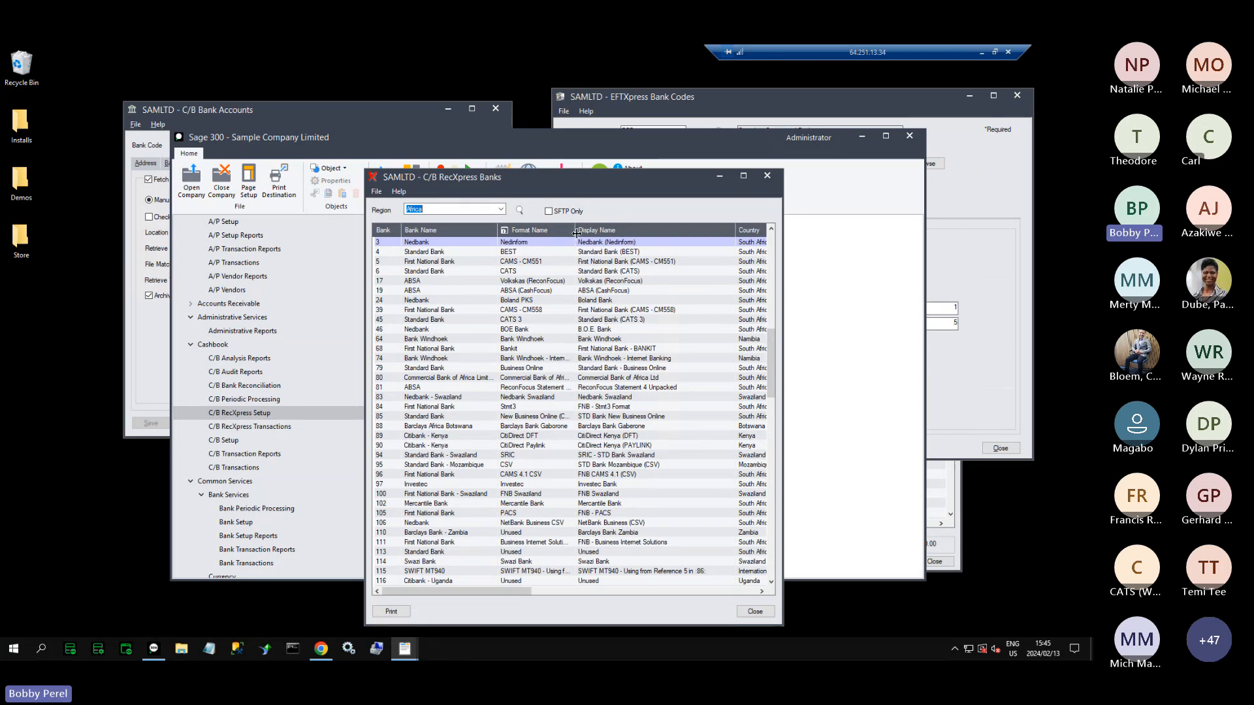
left_click_drag(575, 232, 616, 233)
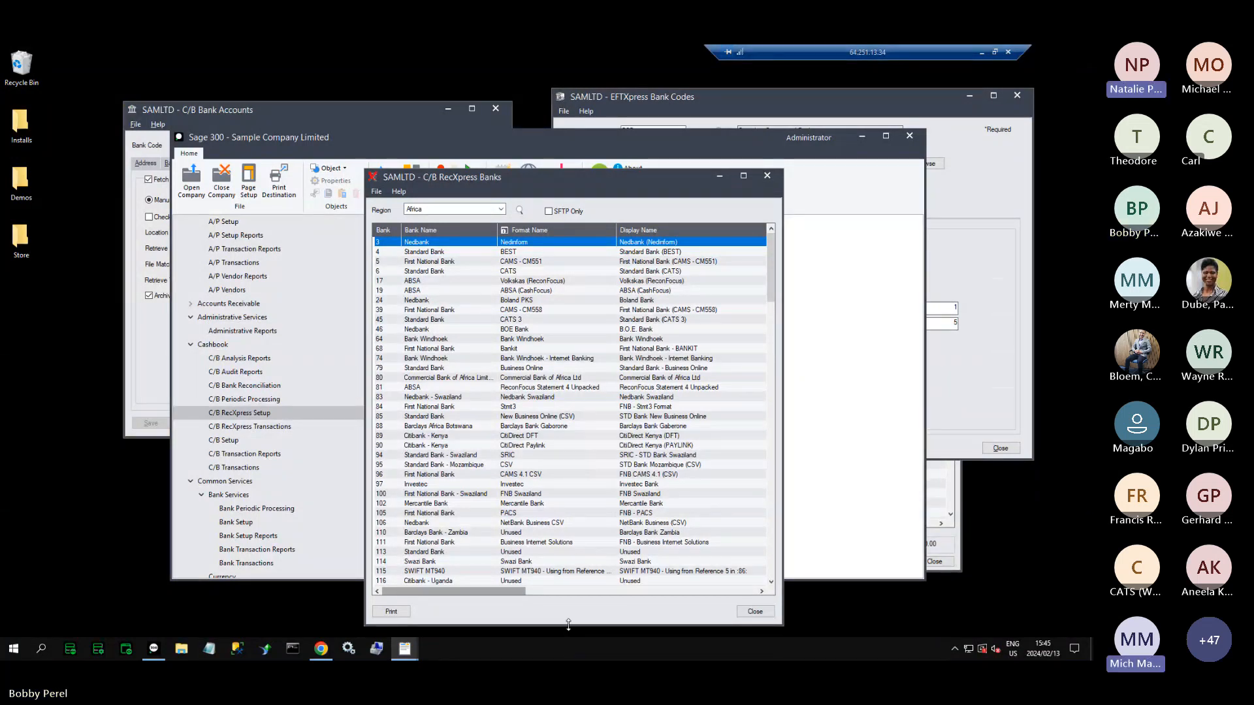
double_click(568, 625)
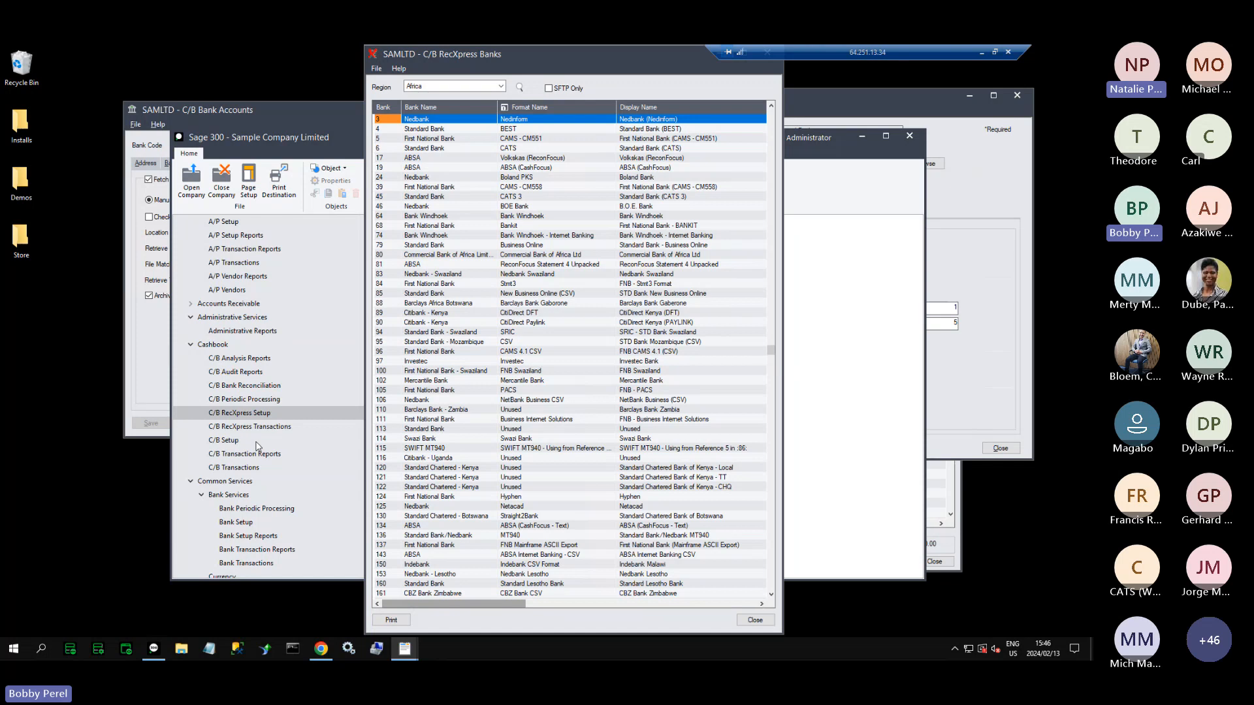
Step: Minimize the main Sage 300 desktop window and bring the Bank Feeds wizard to the front
left_click(871, 250)
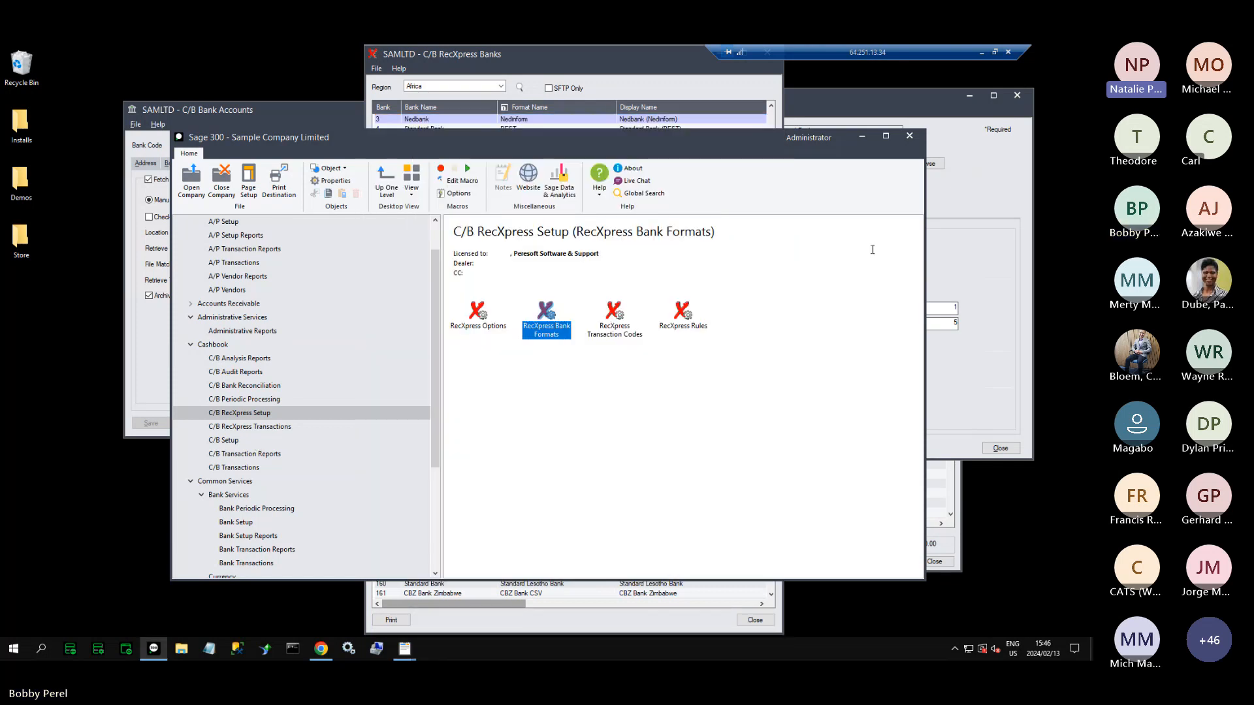
left_click(863, 135)
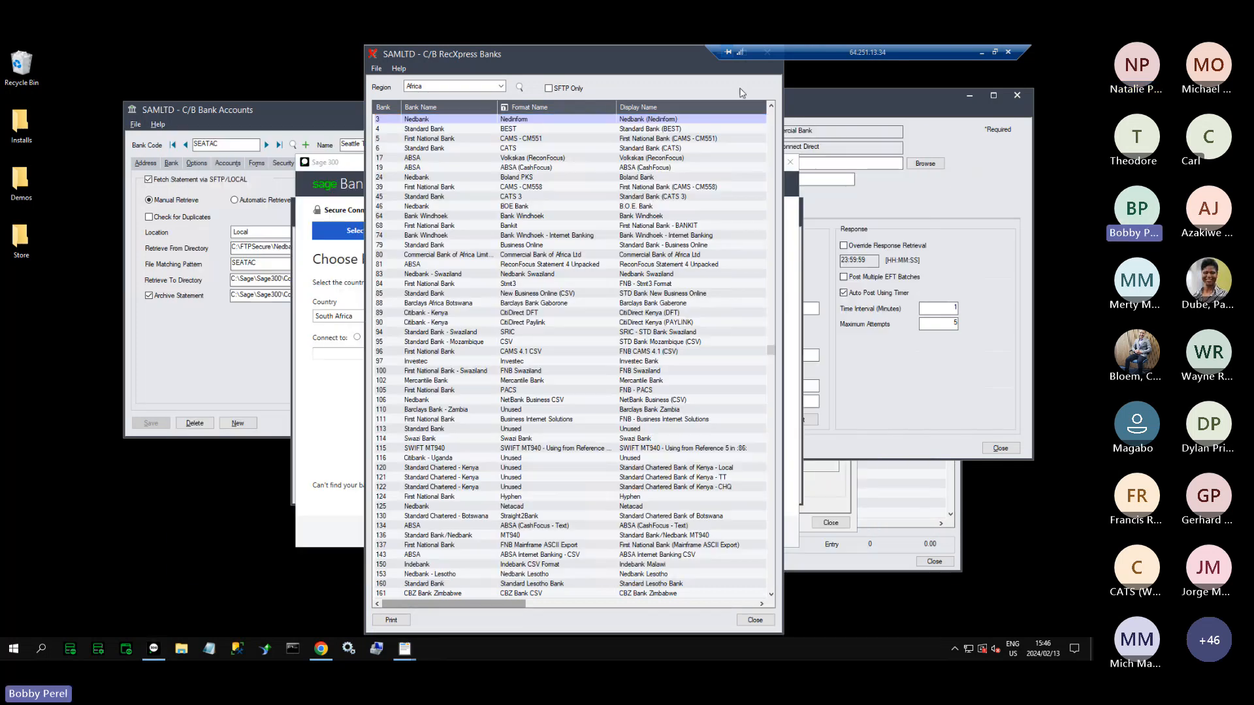
left_click(340, 389)
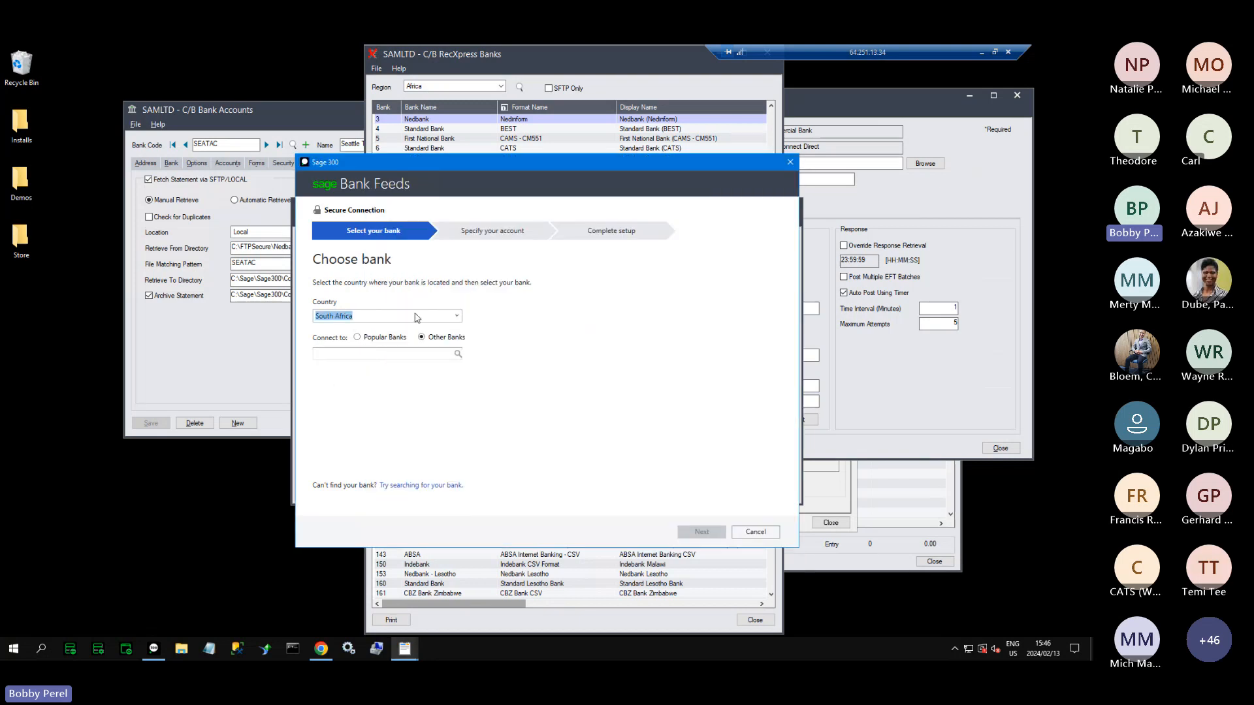
Step: Examine the full country list in the Bank Feeds wizard from beginning to end, keeping South Africa selected
left_click(457, 316)
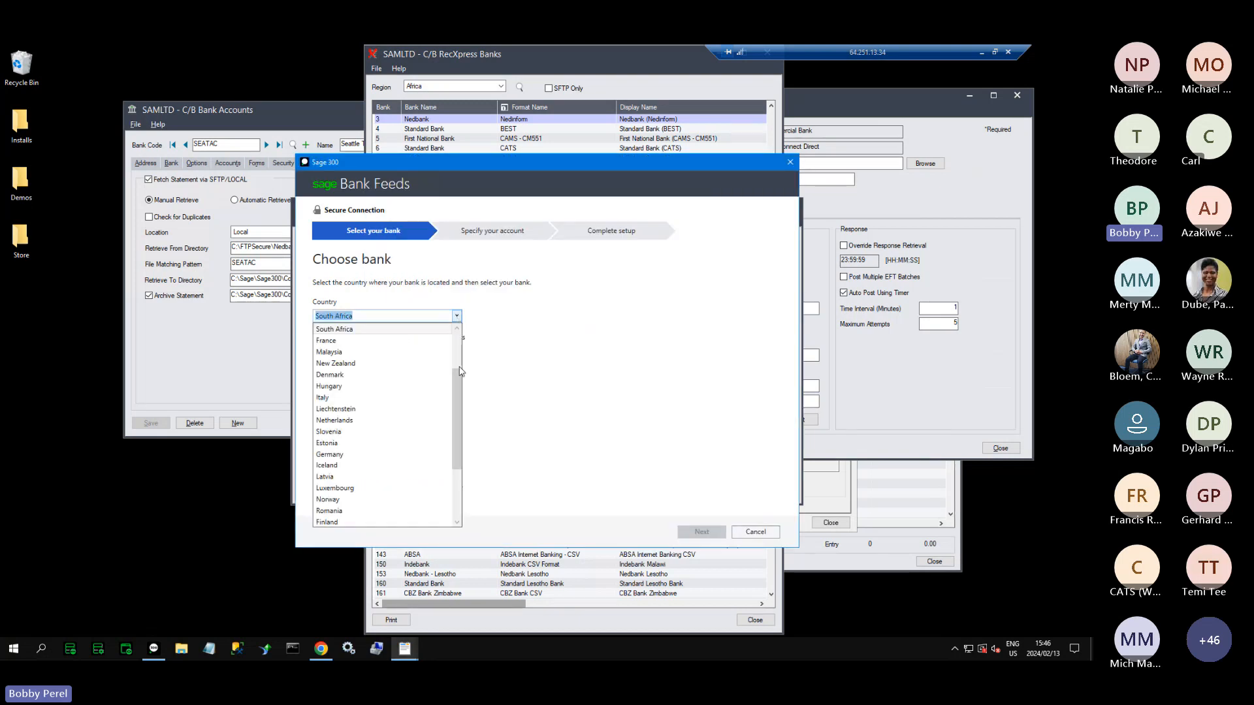
scroll(459, 388, "up", 2)
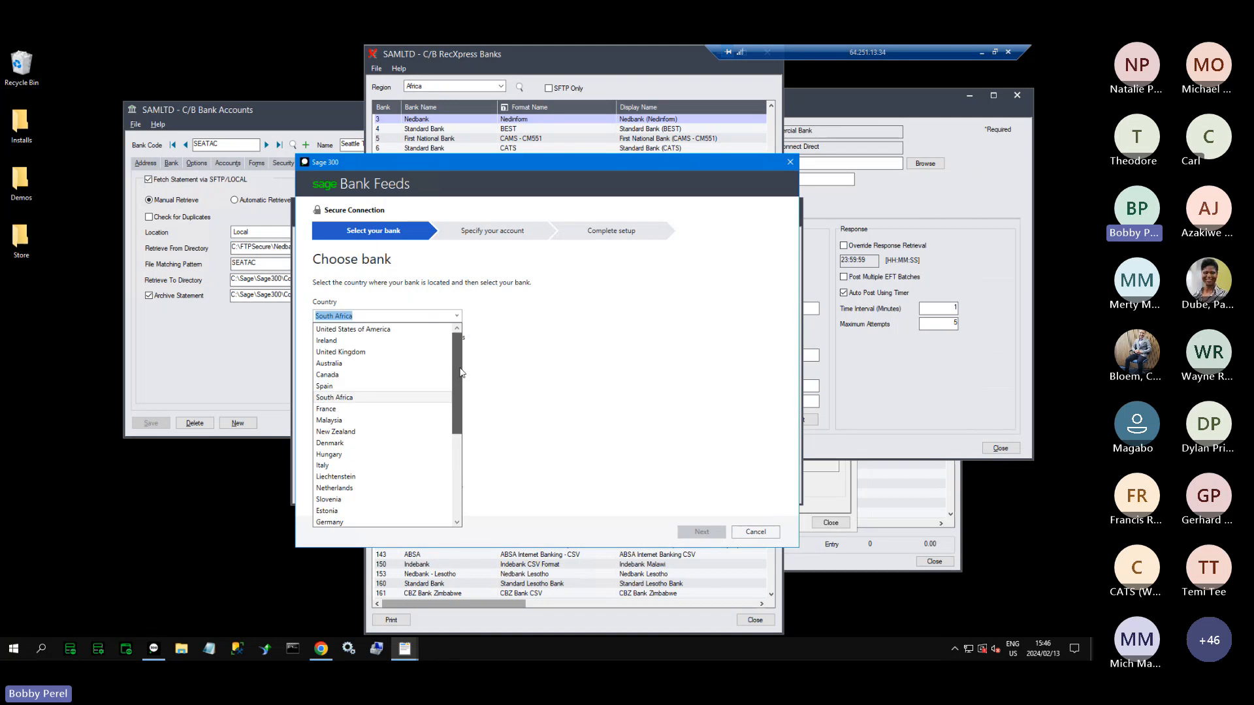
scroll(374, 475, "down", 2)
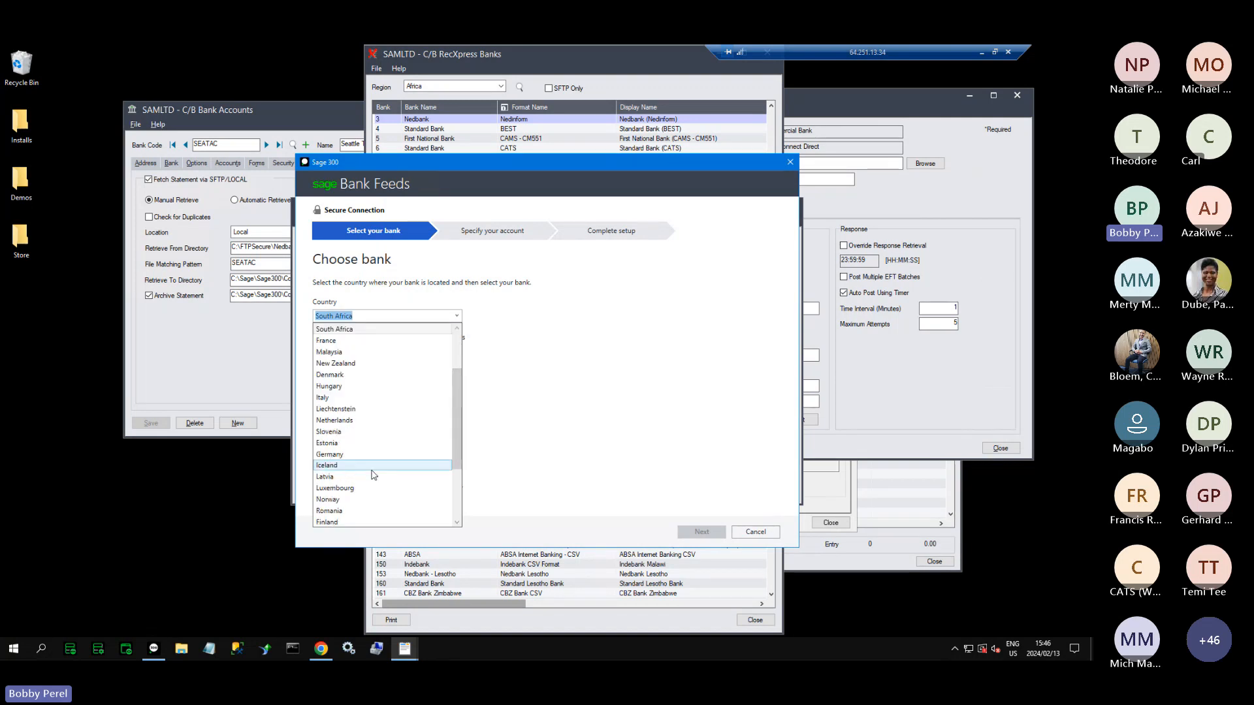
scroll(373, 474, "down", 2)
scroll(374, 474, "up", 1)
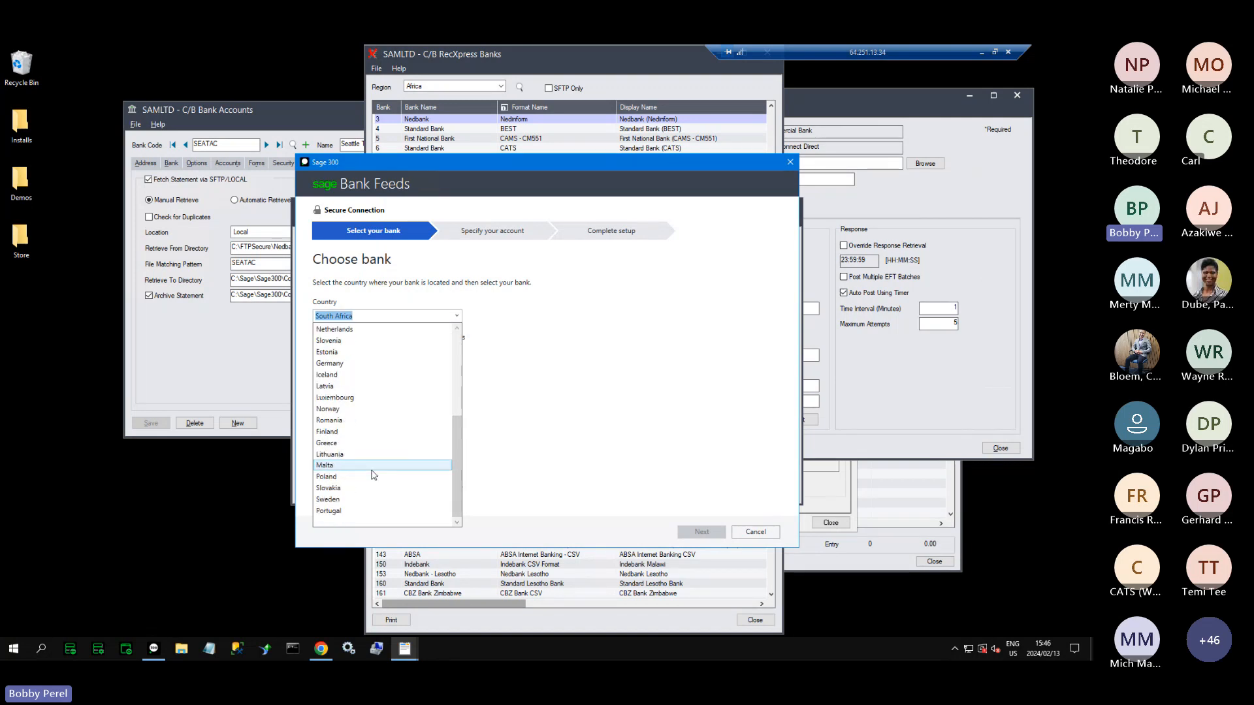
scroll(373, 475, "up", 1)
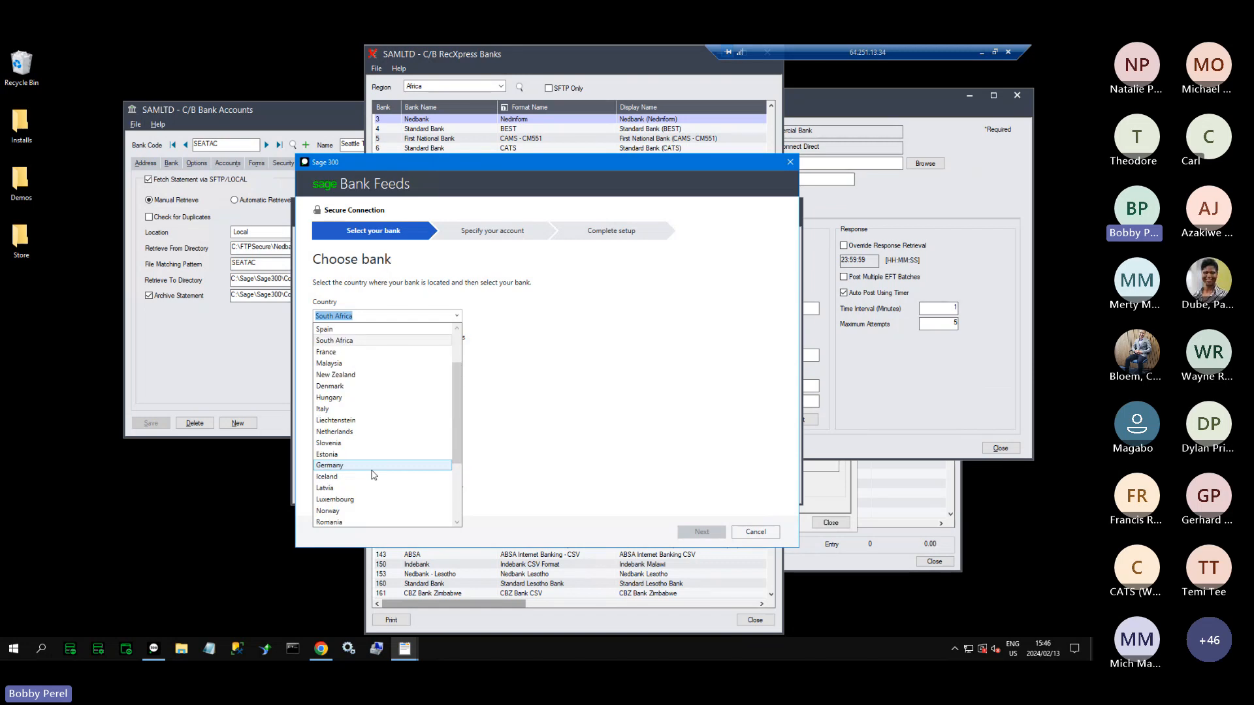
scroll(373, 474, "up", 2)
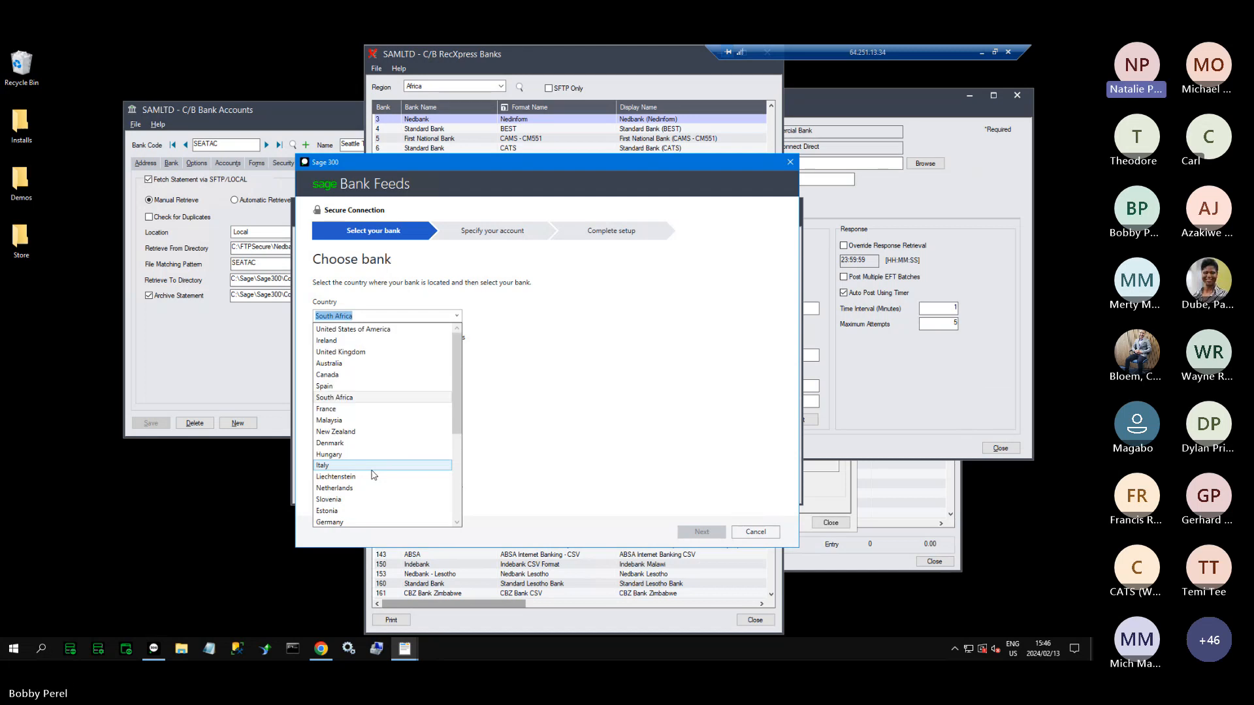
left_click(458, 318)
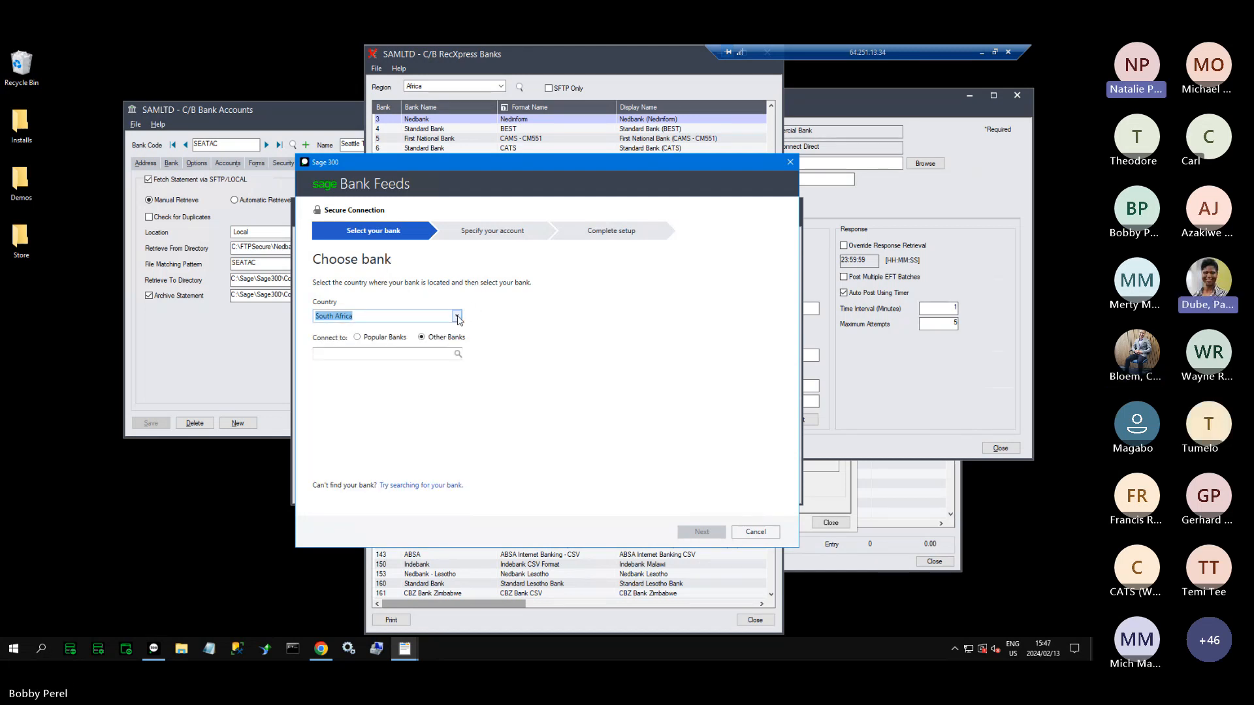
Step: Select Standard Bank (Connection powered by Sage) (Beta) from the list of other South African banks
left_click(458, 354)
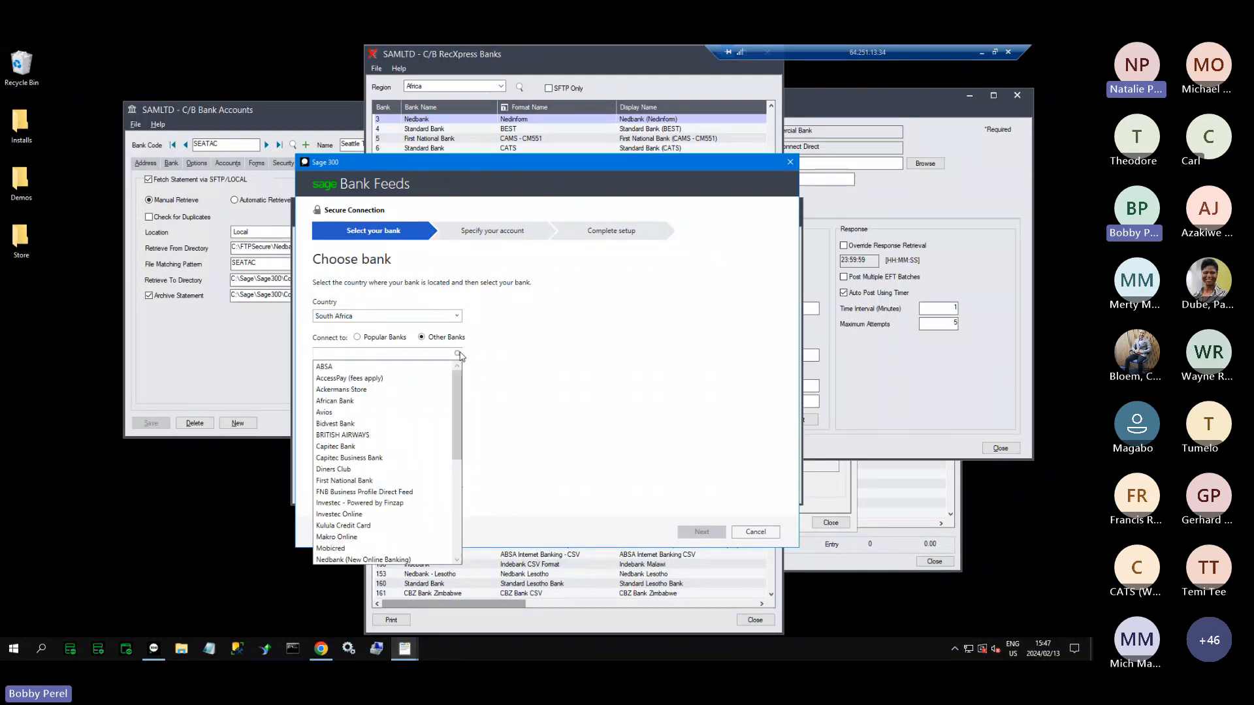
left_click_drag(455, 416, 462, 544)
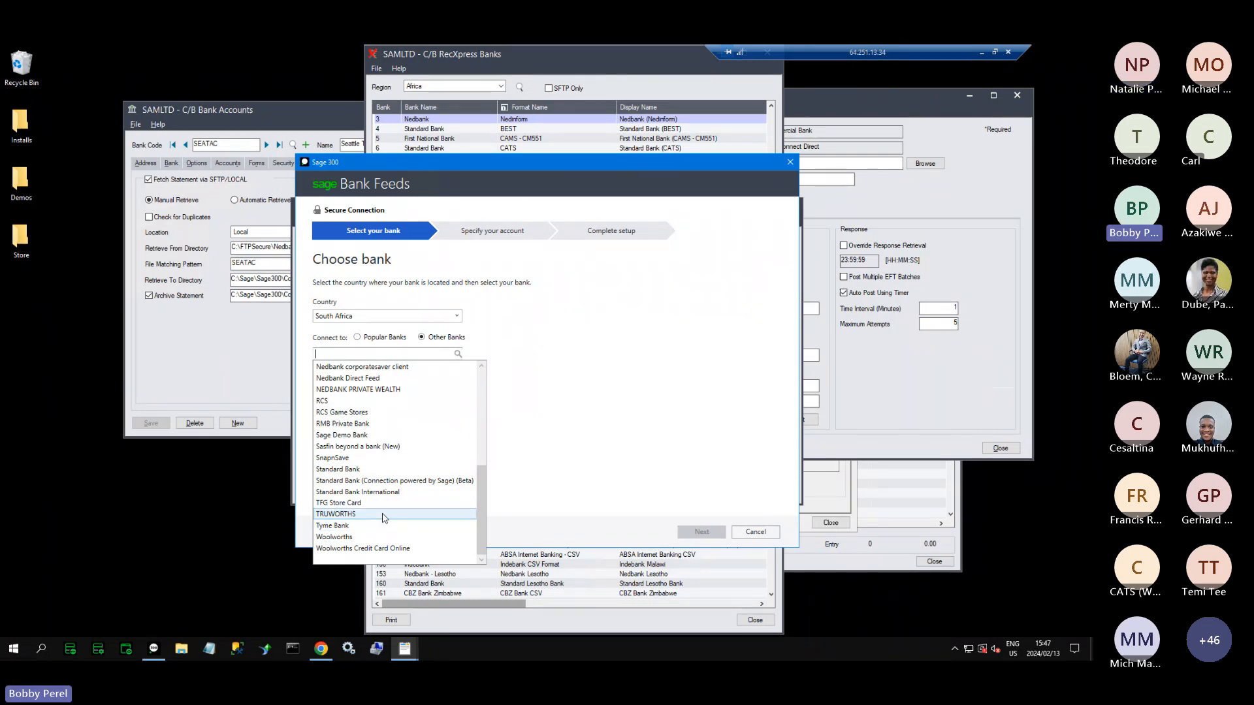
scroll(383, 518, "up", 5)
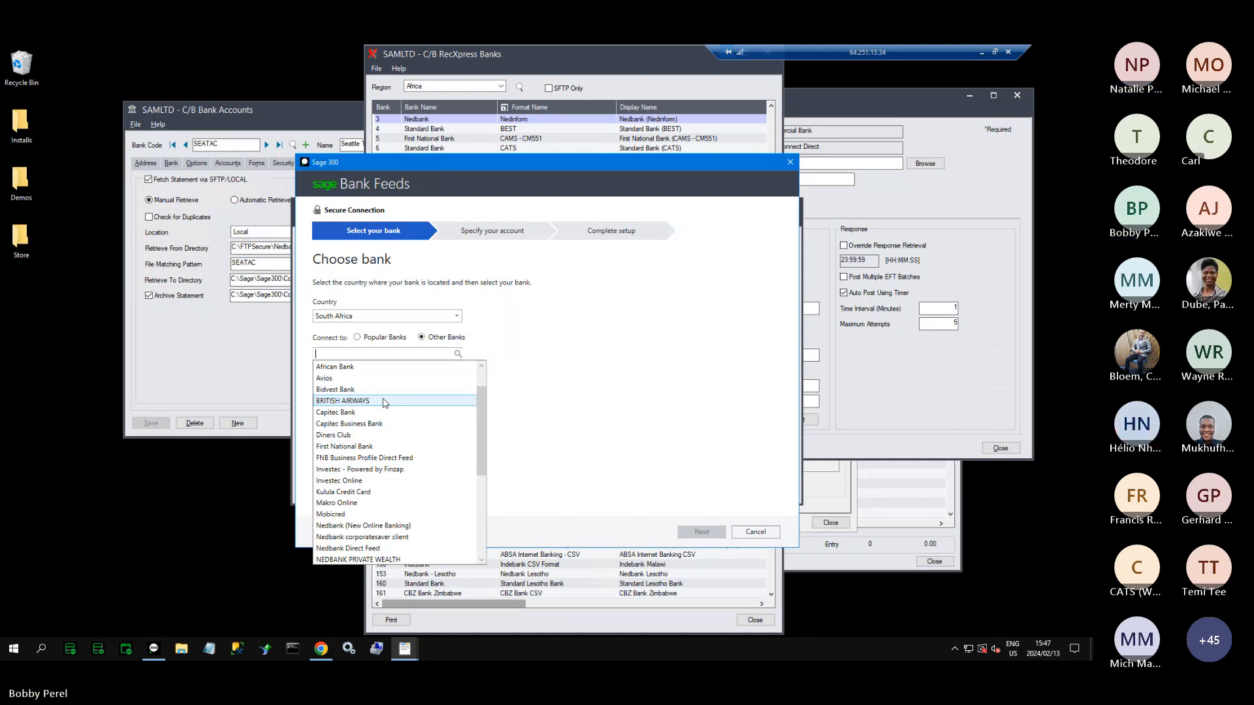
scroll(404, 519, "down", 2)
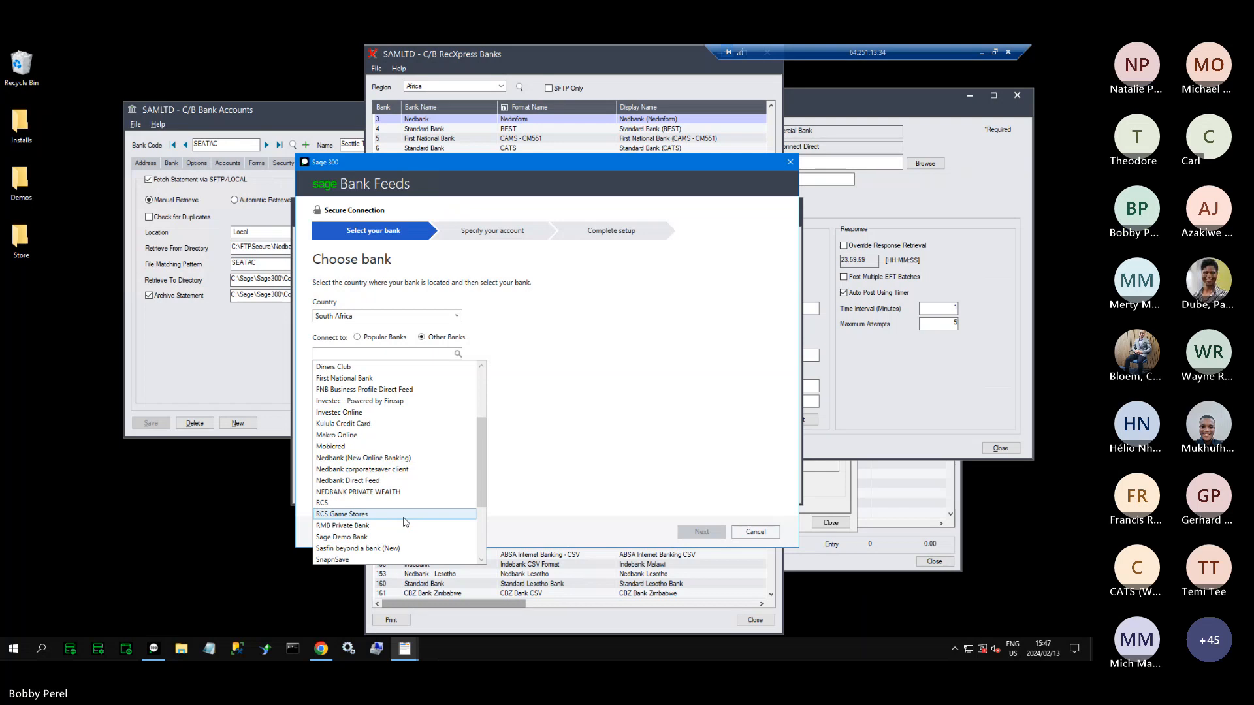
scroll(405, 521, "down", 1)
scroll(404, 521, "down", 1)
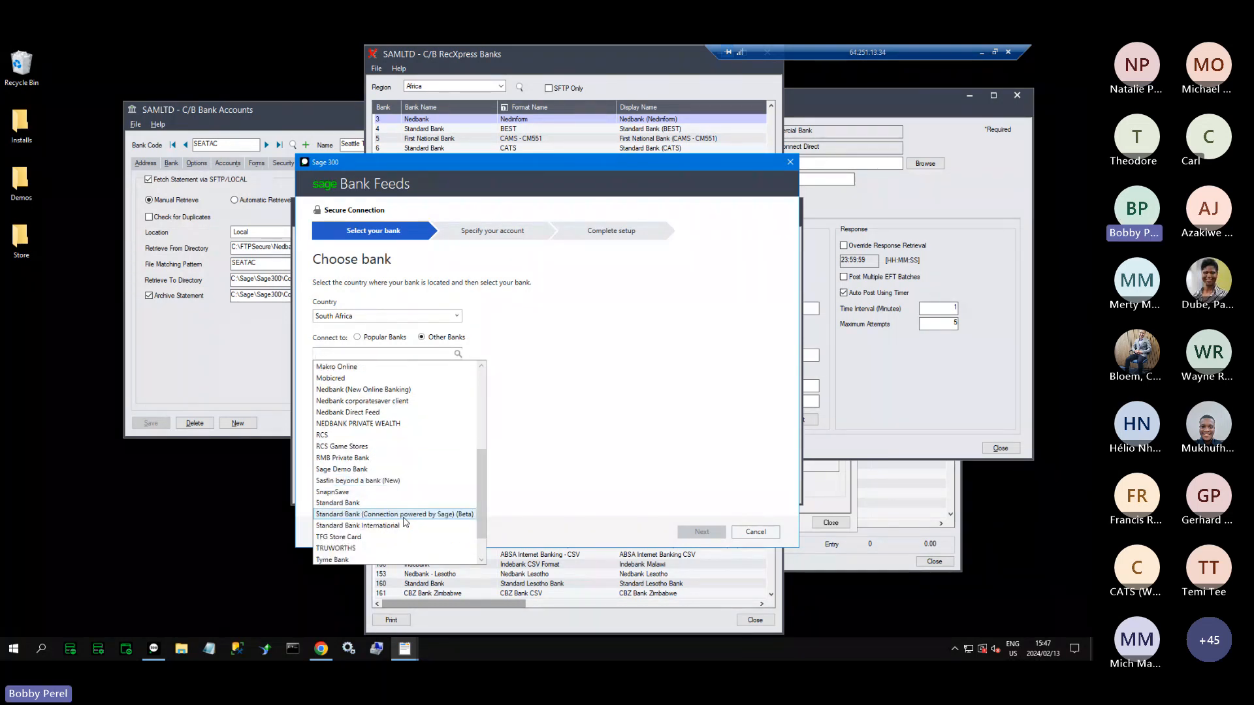
left_click(403, 516)
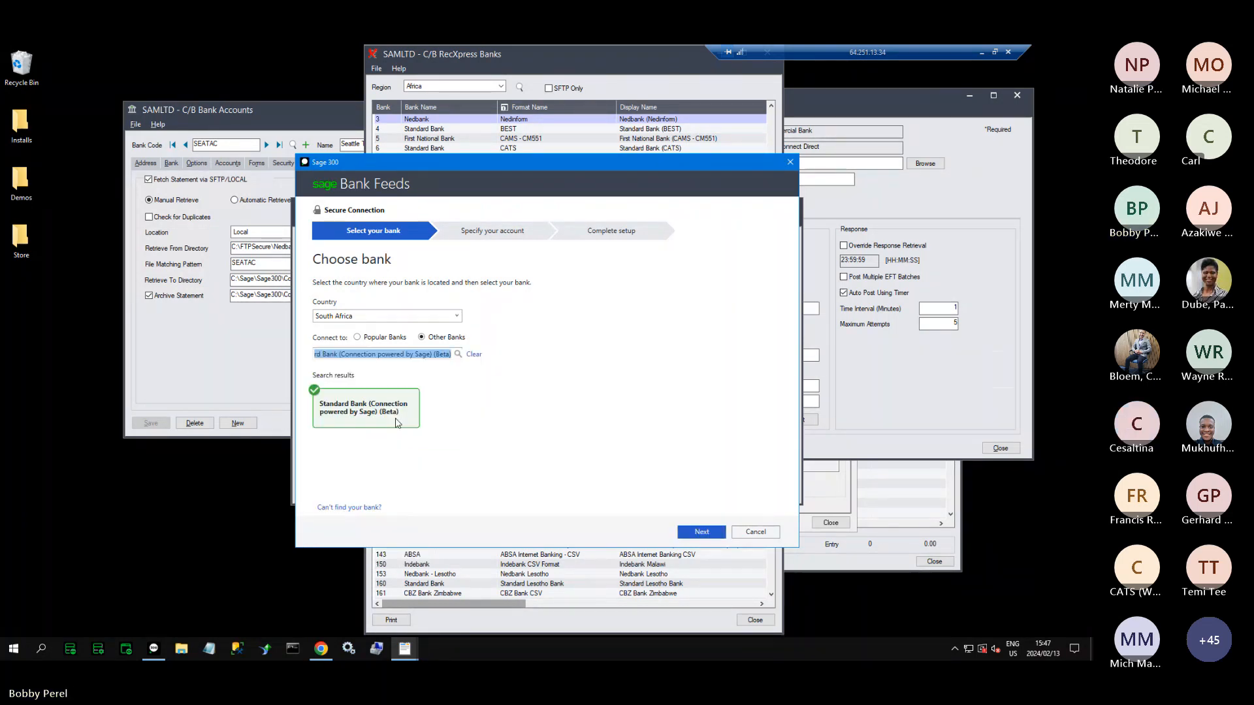
Step: Examine the list of other South African banks back up to its beginning, keeping Standard Bank (Connection powered by Sage) (Beta) selected
left_click(436, 356)
left_click(458, 355)
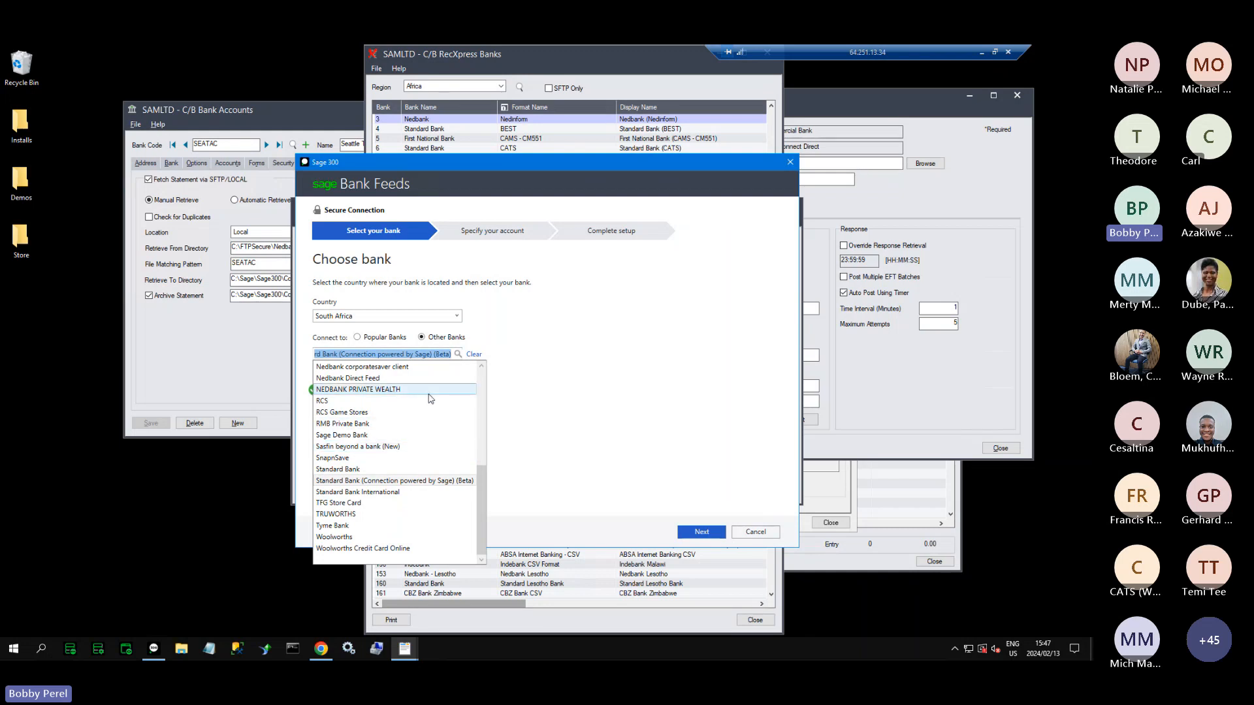
scroll(430, 398, "up", 4)
scroll(430, 399, "up", 2)
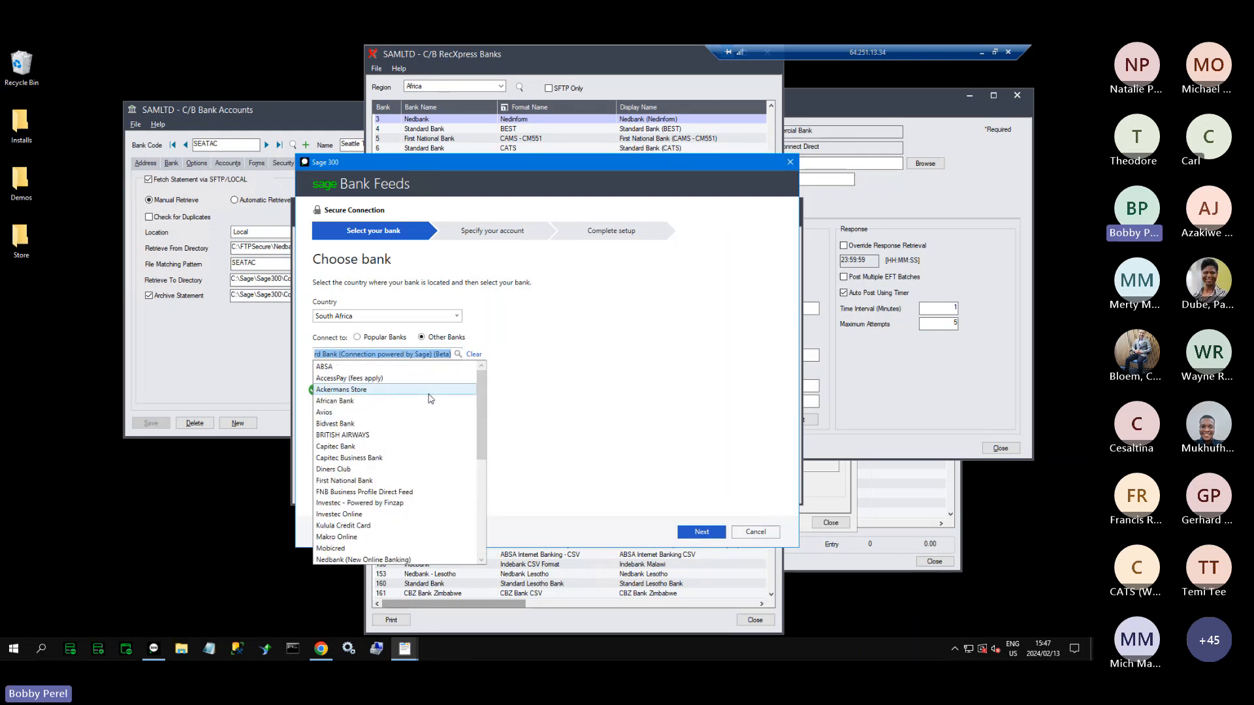
left_click(576, 314)
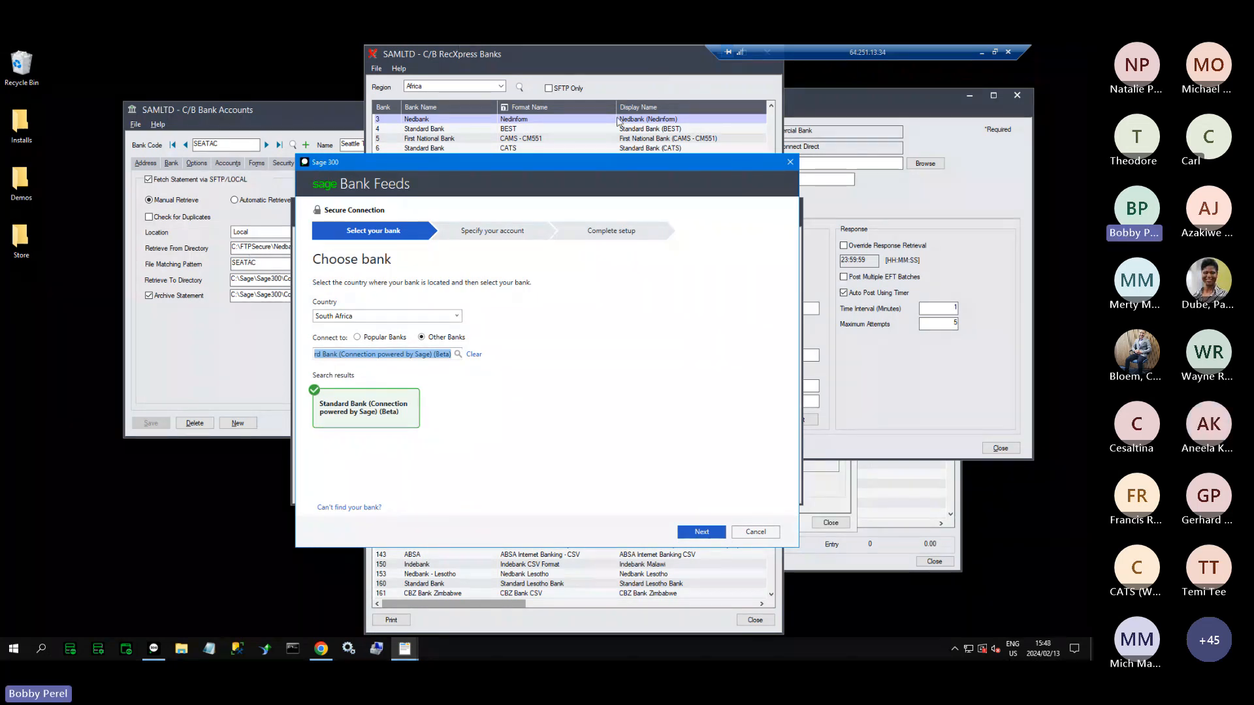
Step: Cancel the Bank Feeds wizard without connecting a bank and close the Reconcile E-Statements window
left_click(898, 200)
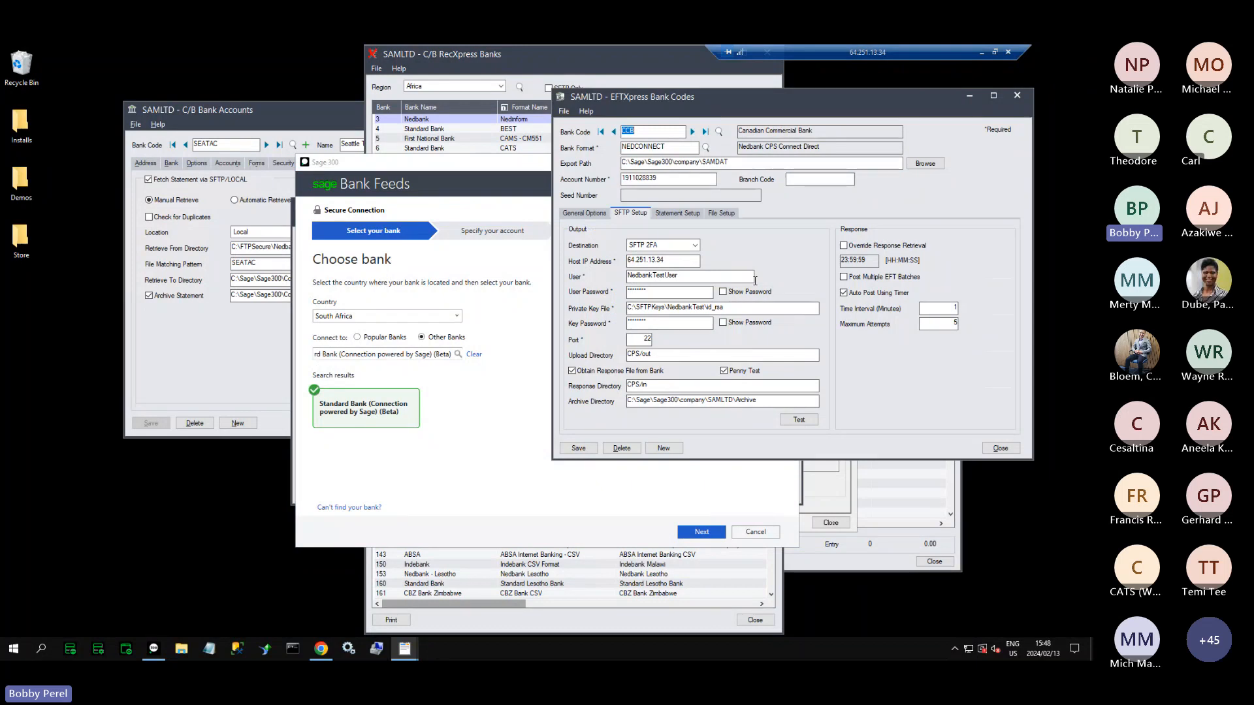
left_click(523, 427)
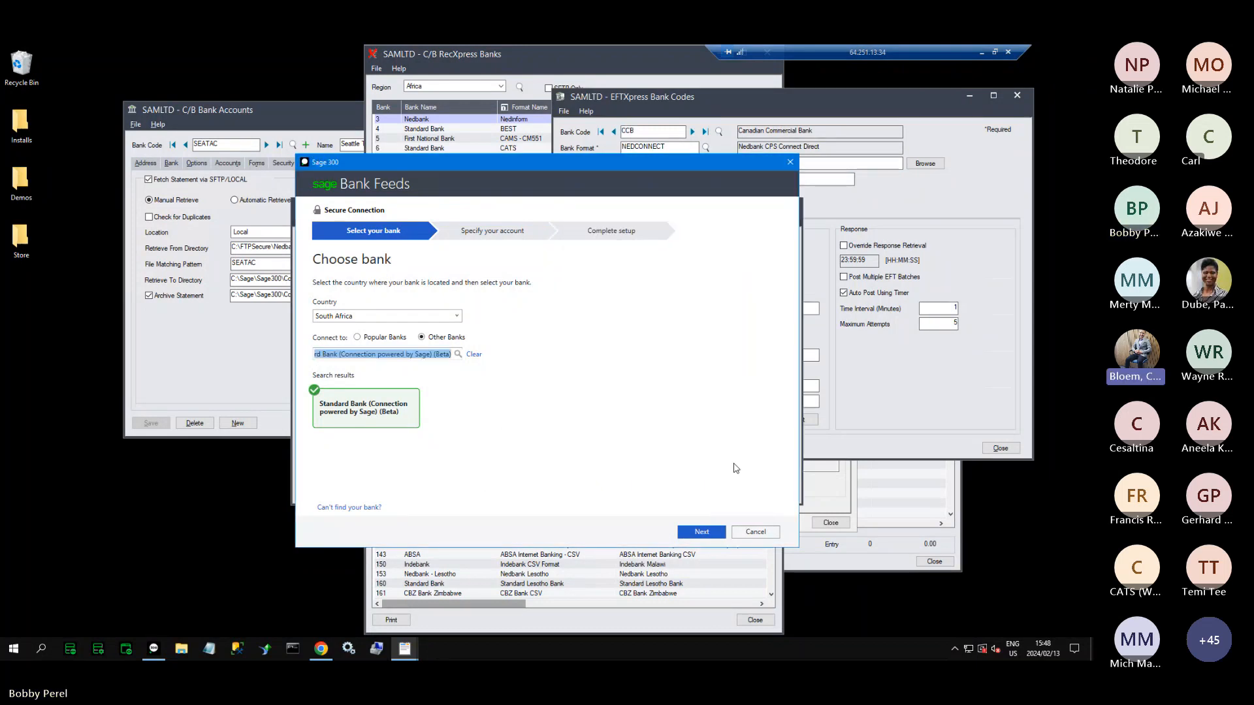
left_click(754, 532)
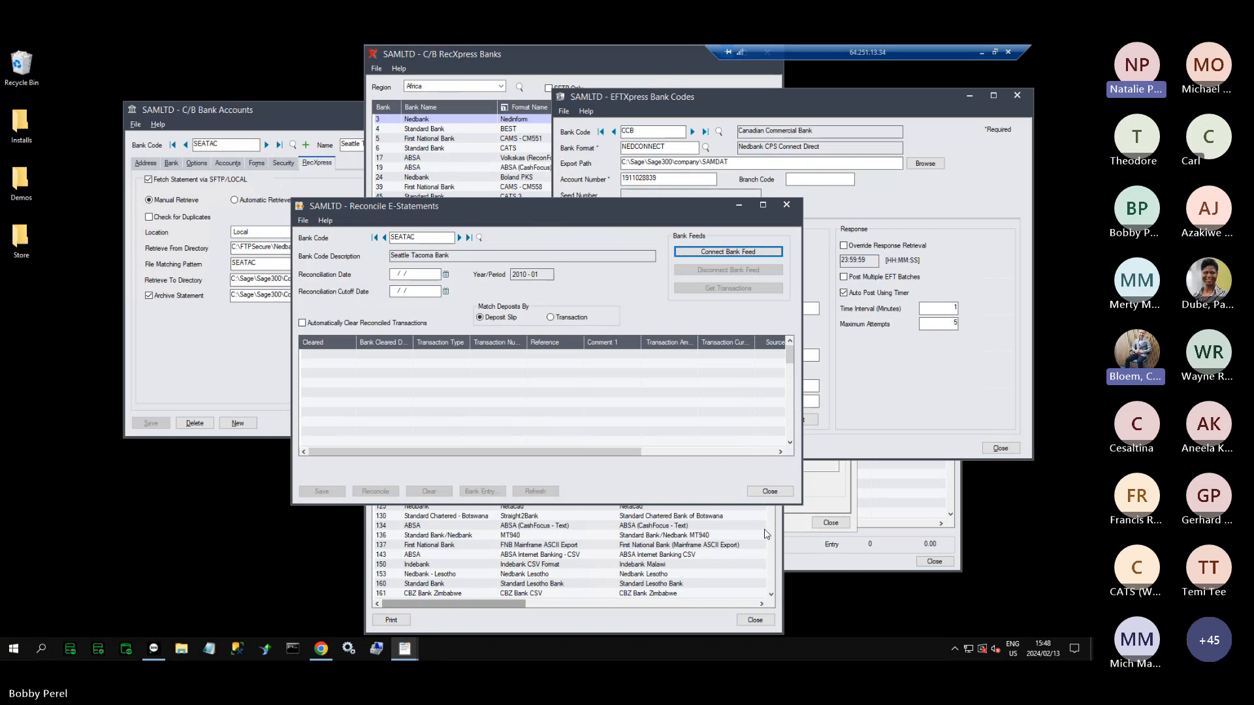
left_click(770, 491)
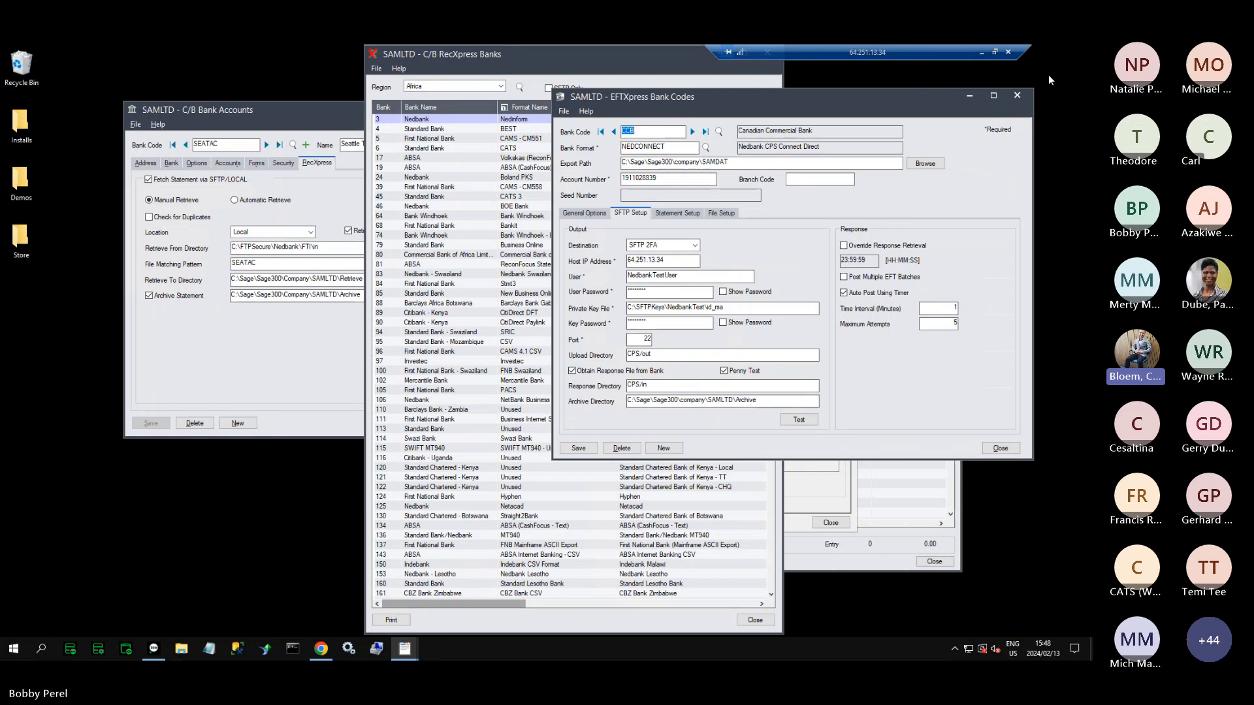
Step: Close the remaining EFTXpress Bank Codes, RecXpress Banks, C/B Bank Accounts, Miscellaneous Code Details and C/B Batch Entry windows
left_click(1016, 95)
left_click(576, 389)
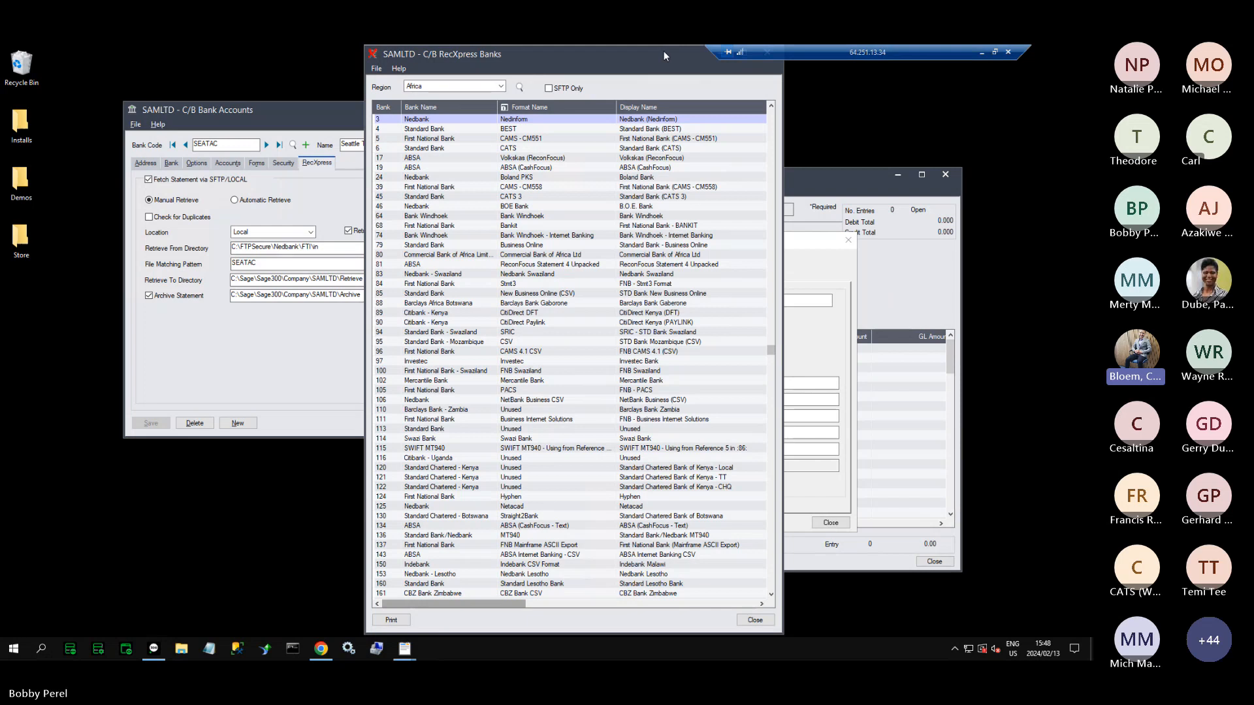
left_click(755, 619)
left_click(505, 120)
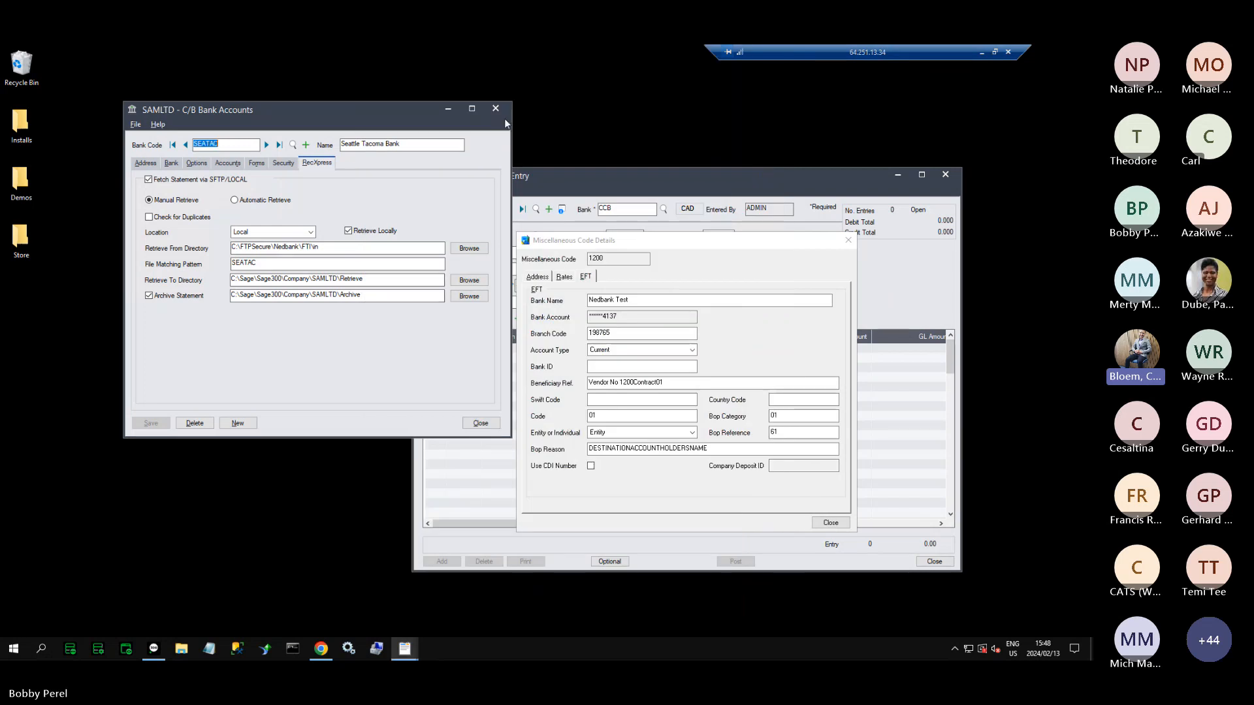
left_click(495, 108)
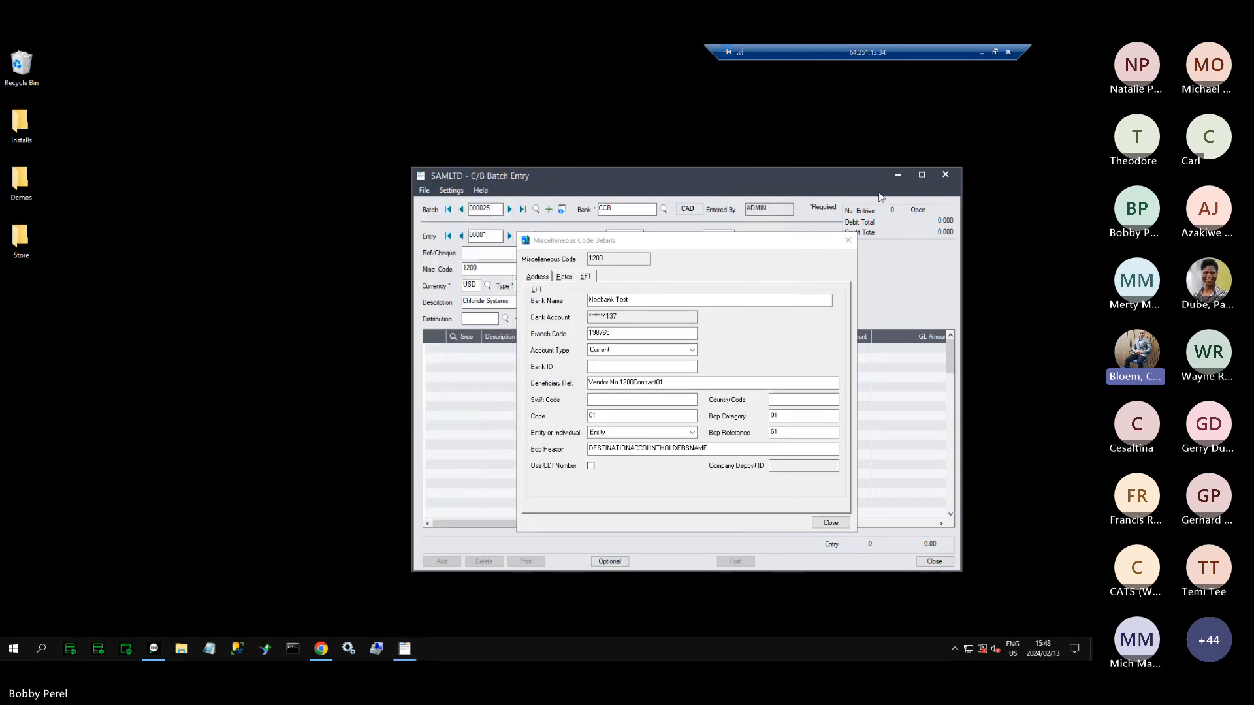
left_click(848, 242)
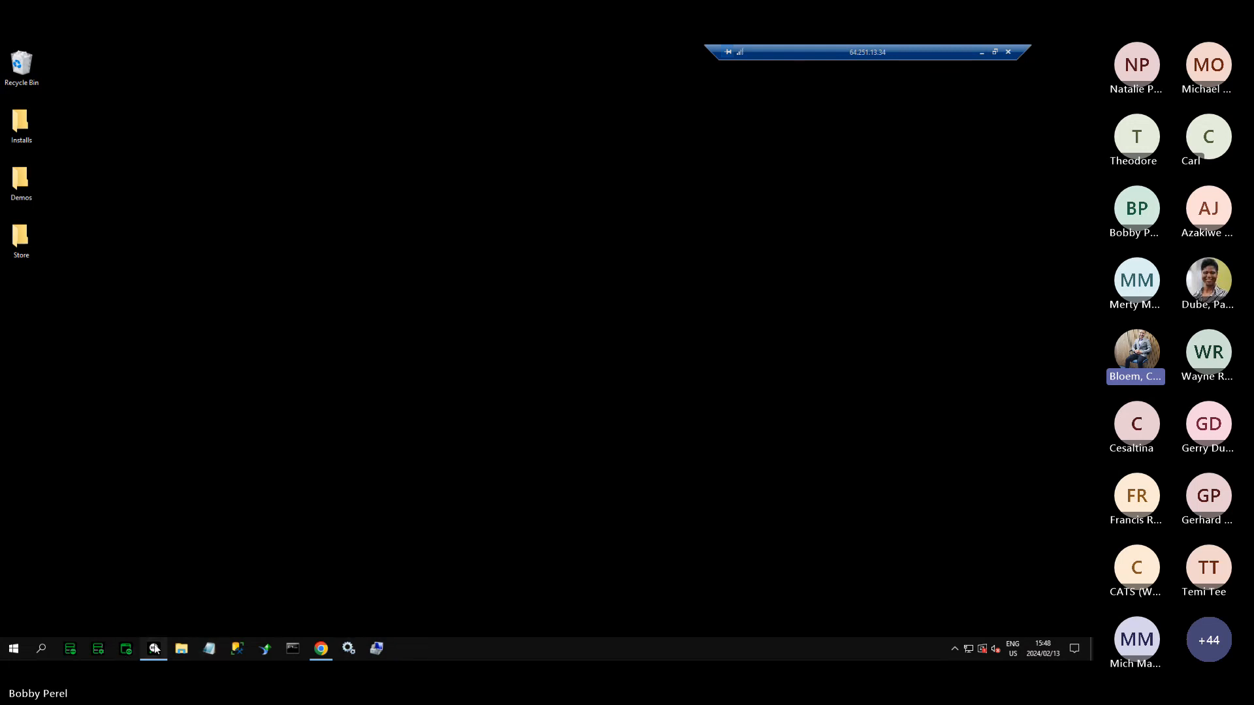
Step: Open Import Multiple RecXpress from C/B RecXpress Transactions and select the template code of the PRBANK row
left_click(155, 648)
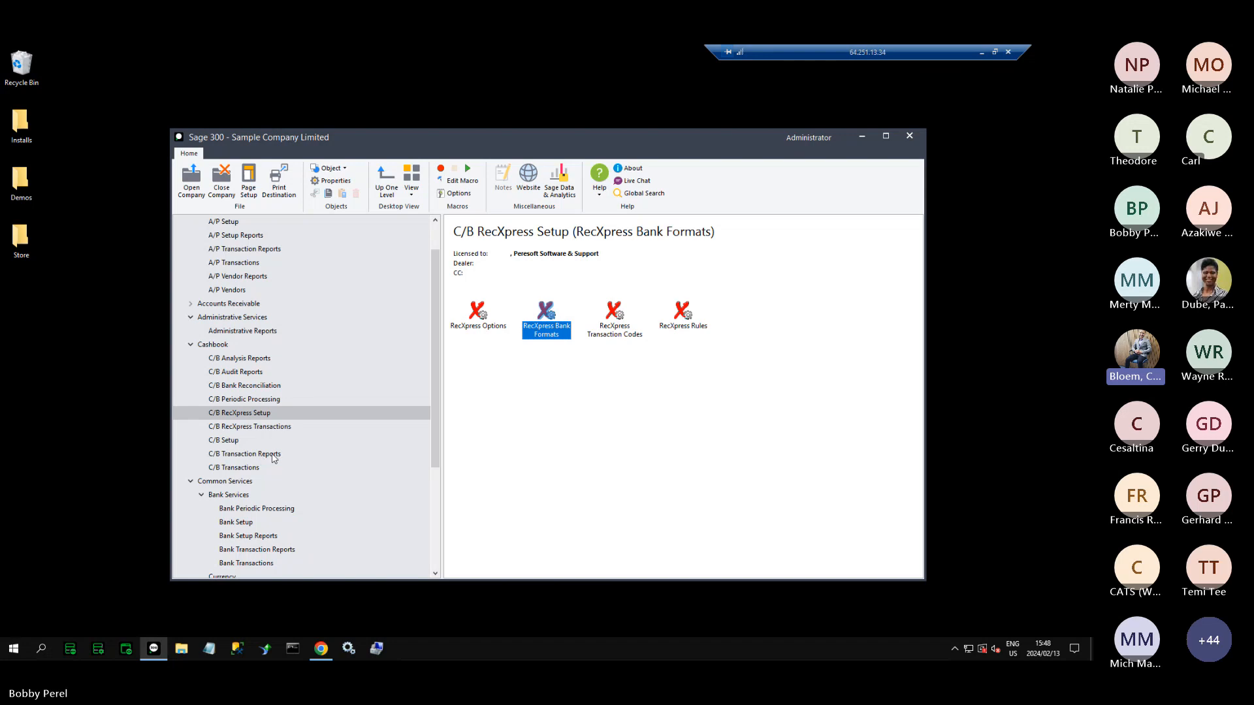
left_click(267, 428)
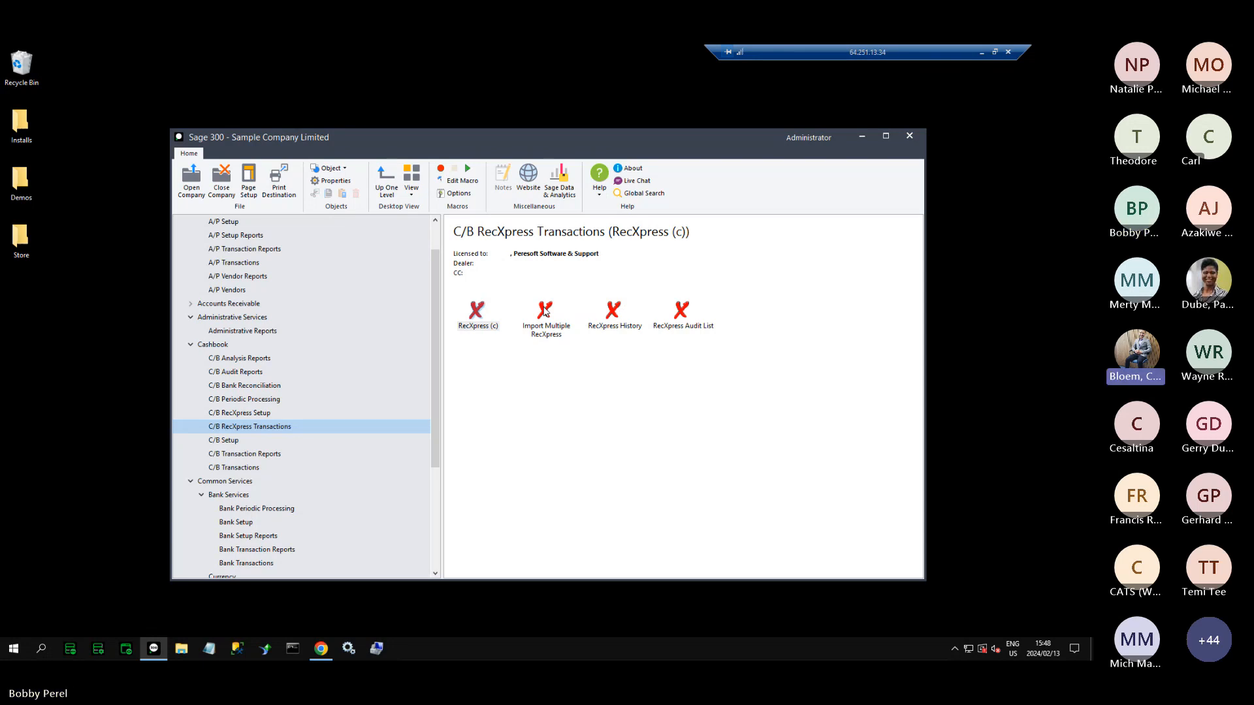
double_click(546, 310)
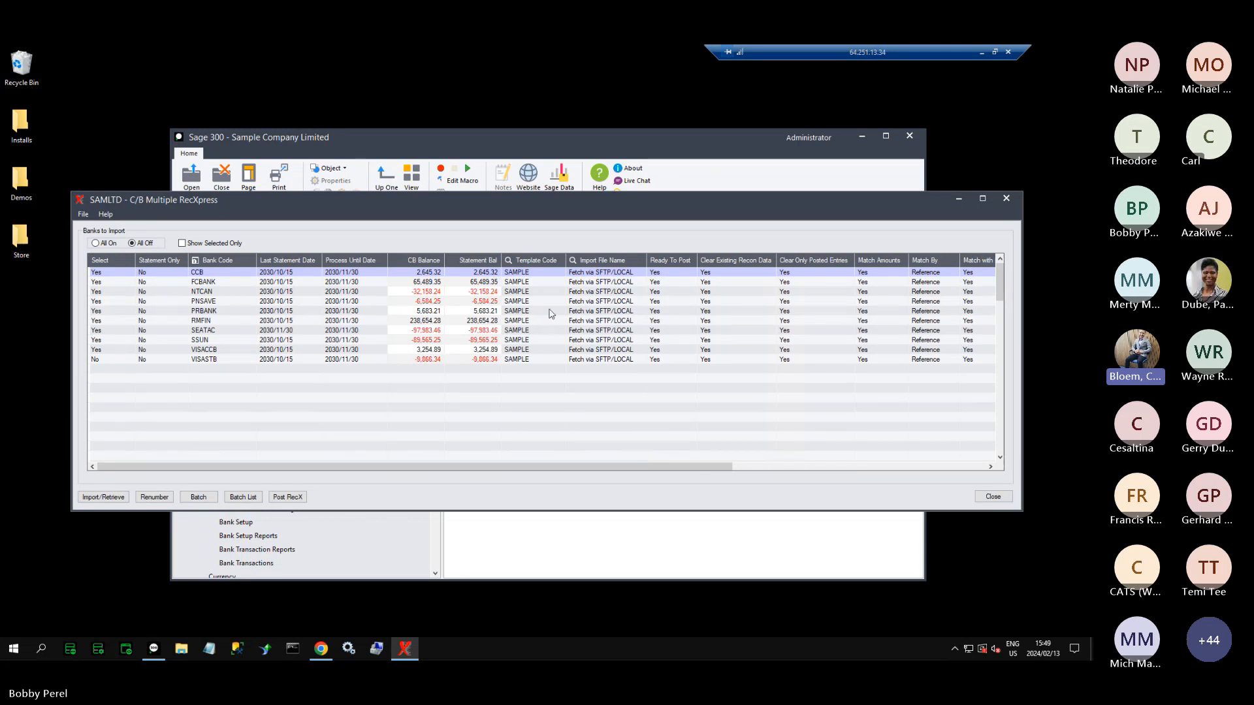
left_click(550, 314)
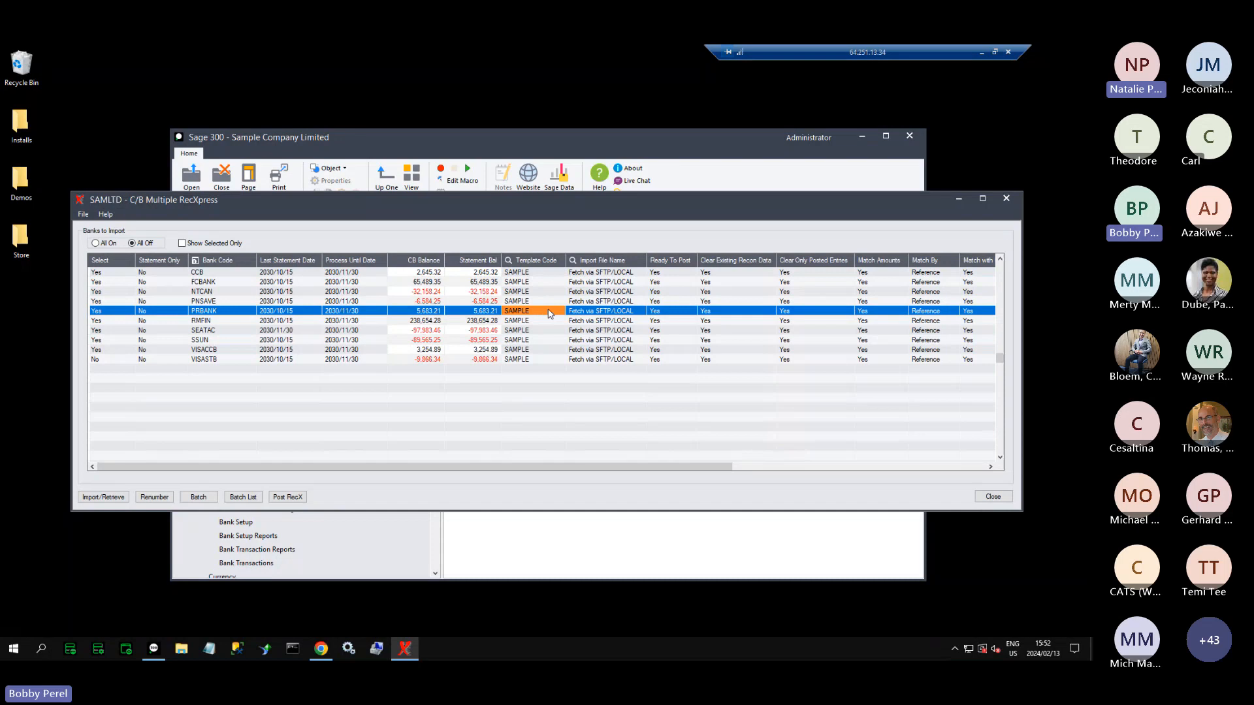
Step: Return to the main Sage 300 desktop and open RecXpress Bank Formats from C/B RecXpress Setup
left_click(595, 135)
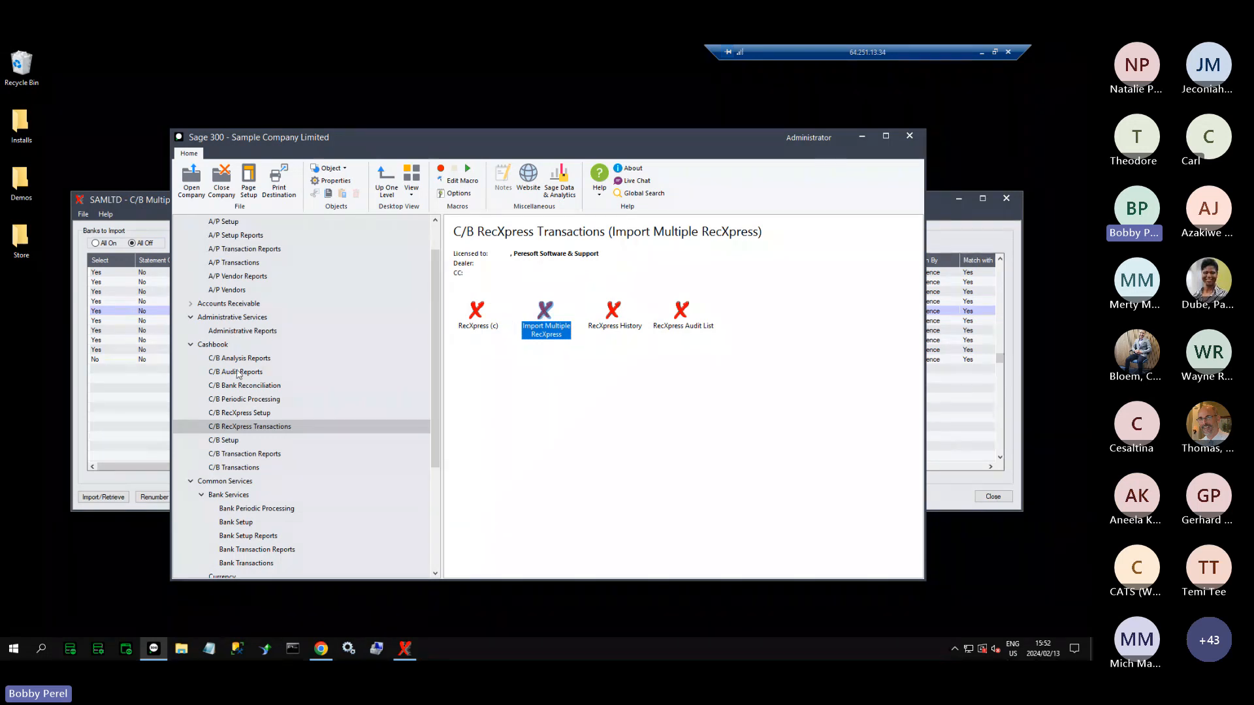
left_click(239, 412)
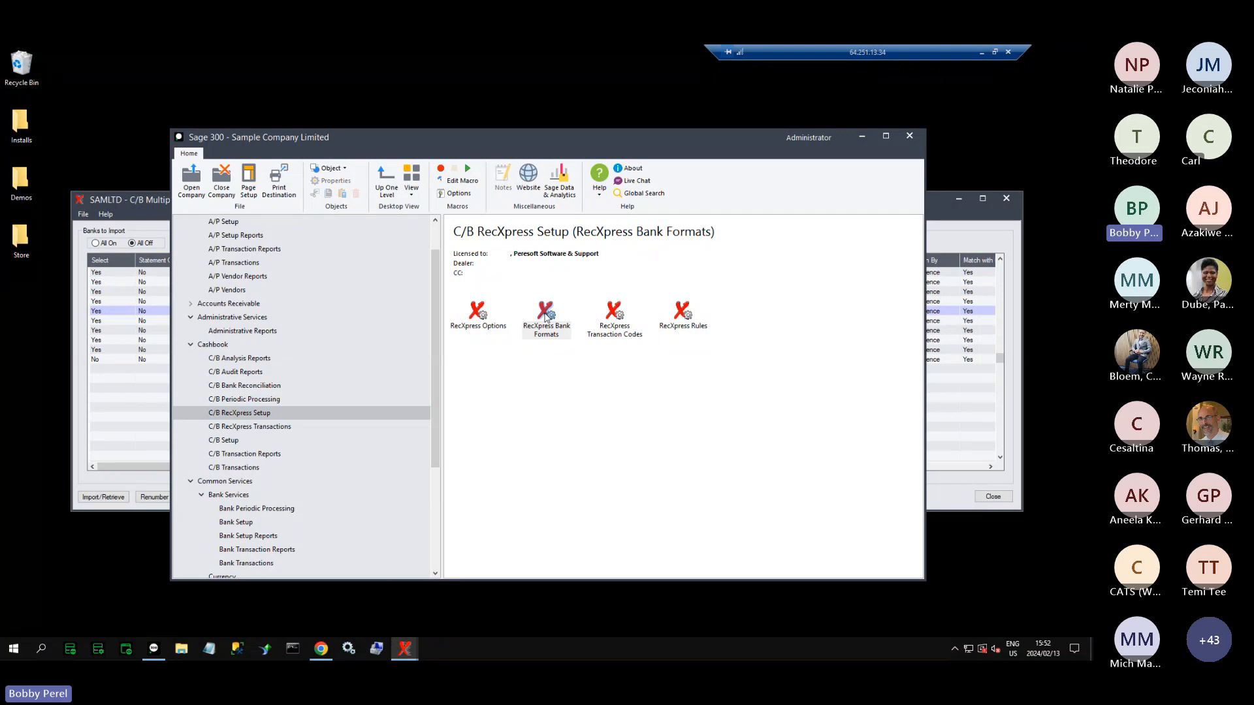
double_click(545, 318)
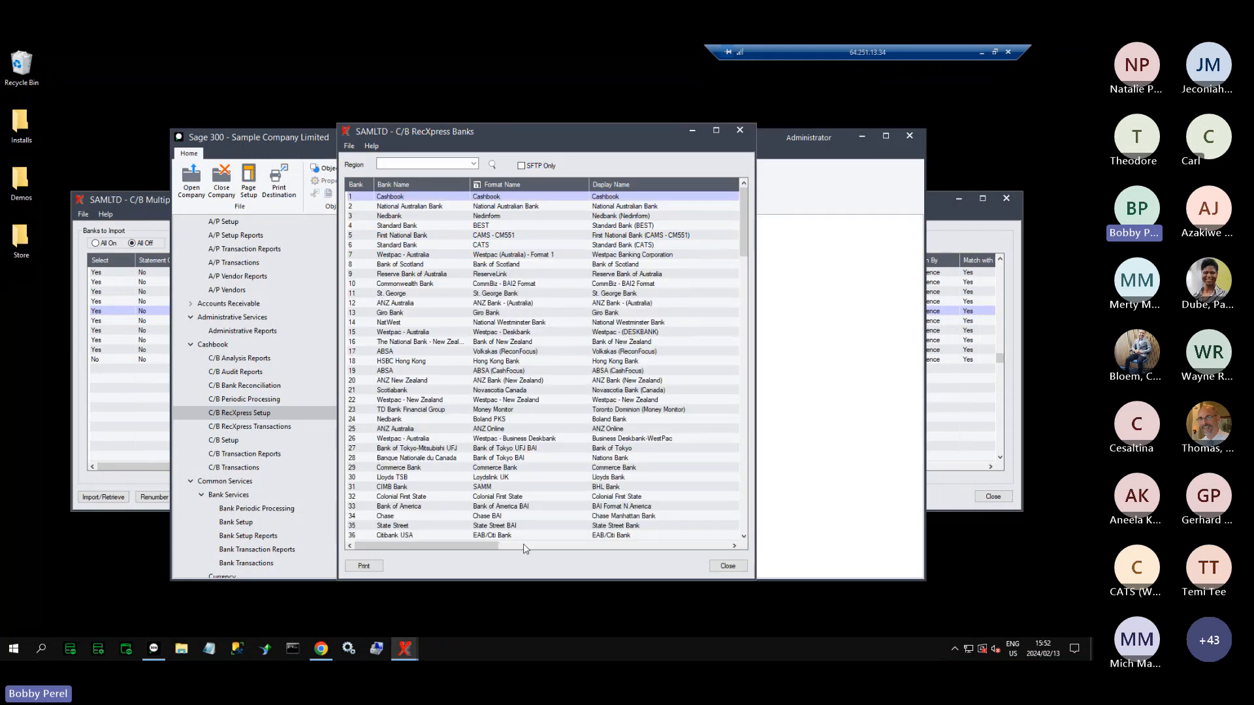
left_click(460, 165)
left_click(461, 167)
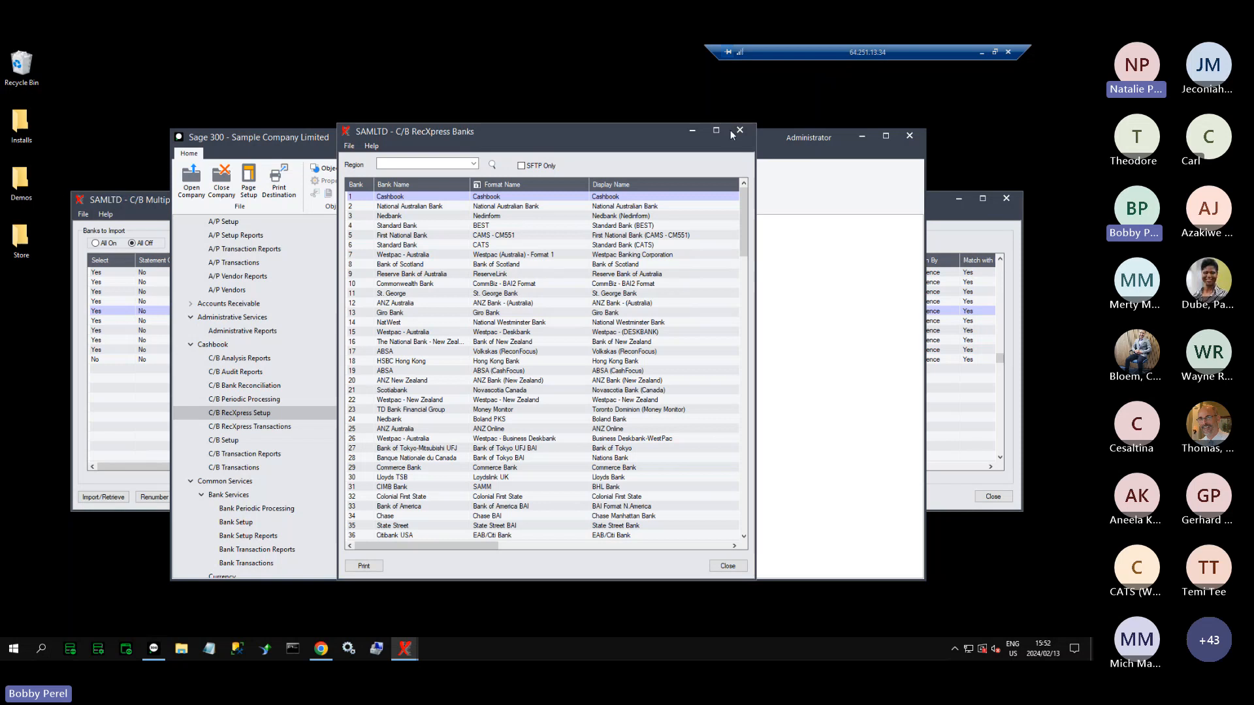
Step: Open the RecXpress bank formats finder and search it by Bank Name containing "nedbank"
left_click(492, 166)
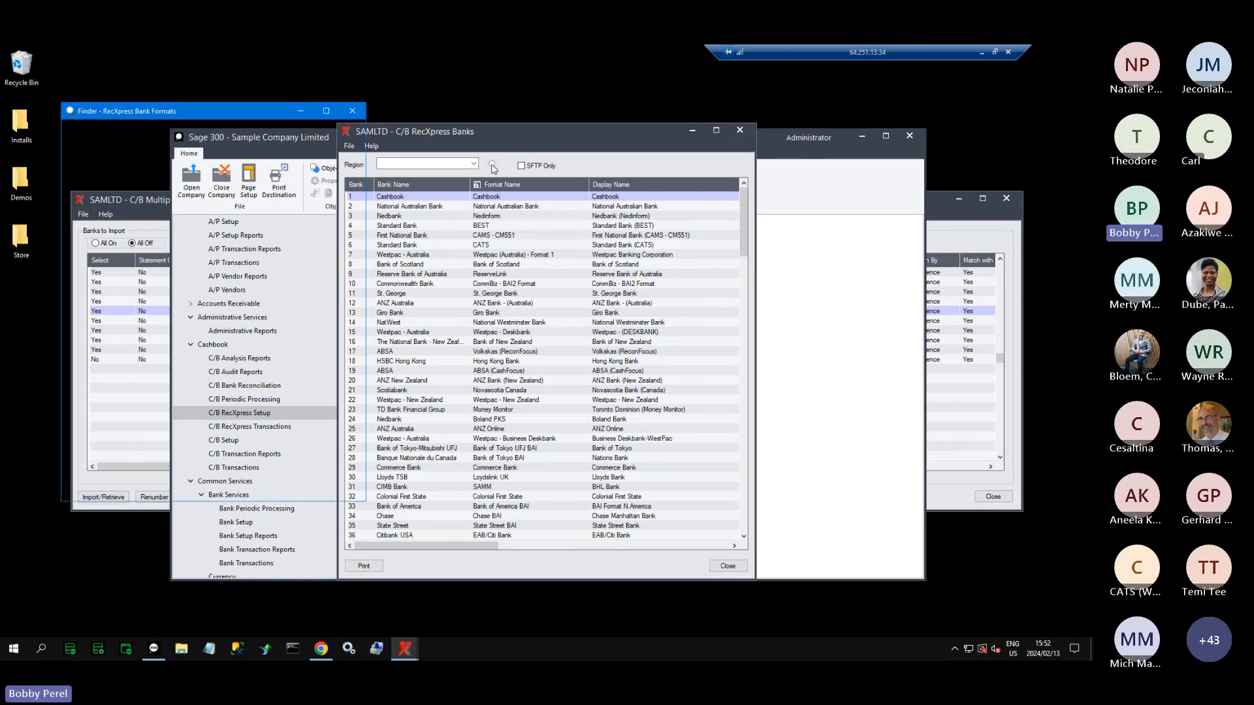
left_click_drag(234, 118, 549, 120)
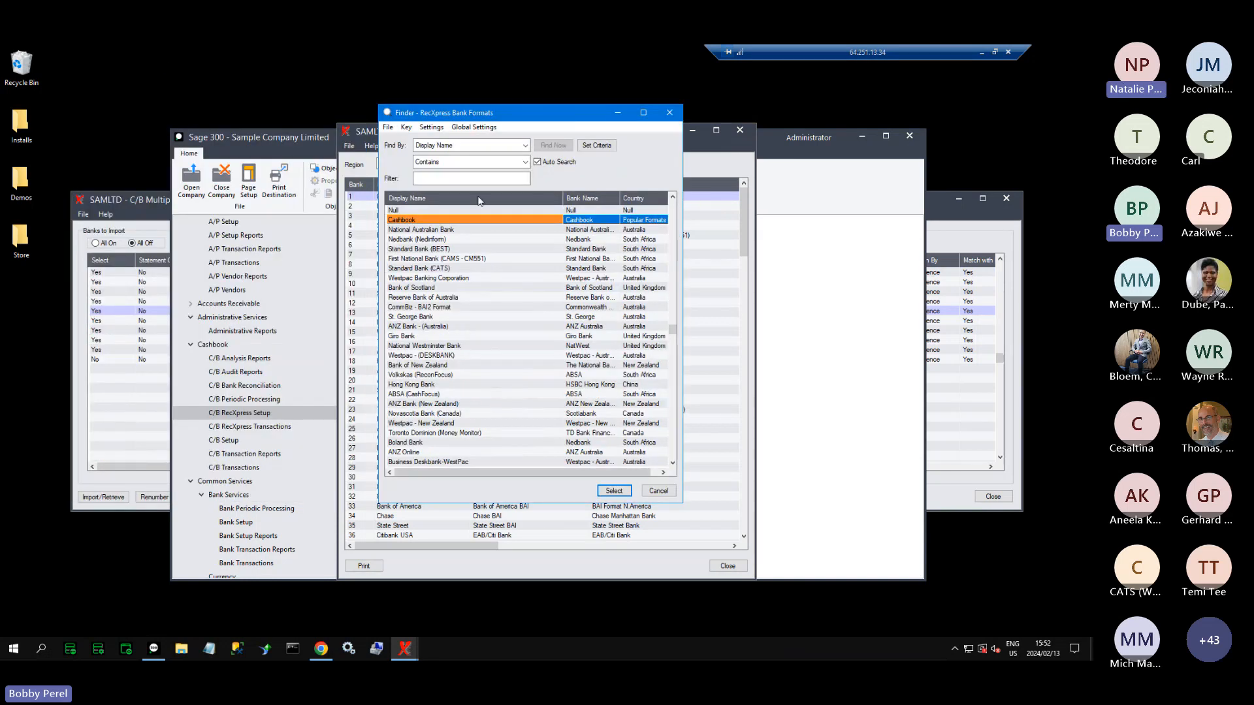
left_click(463, 178)
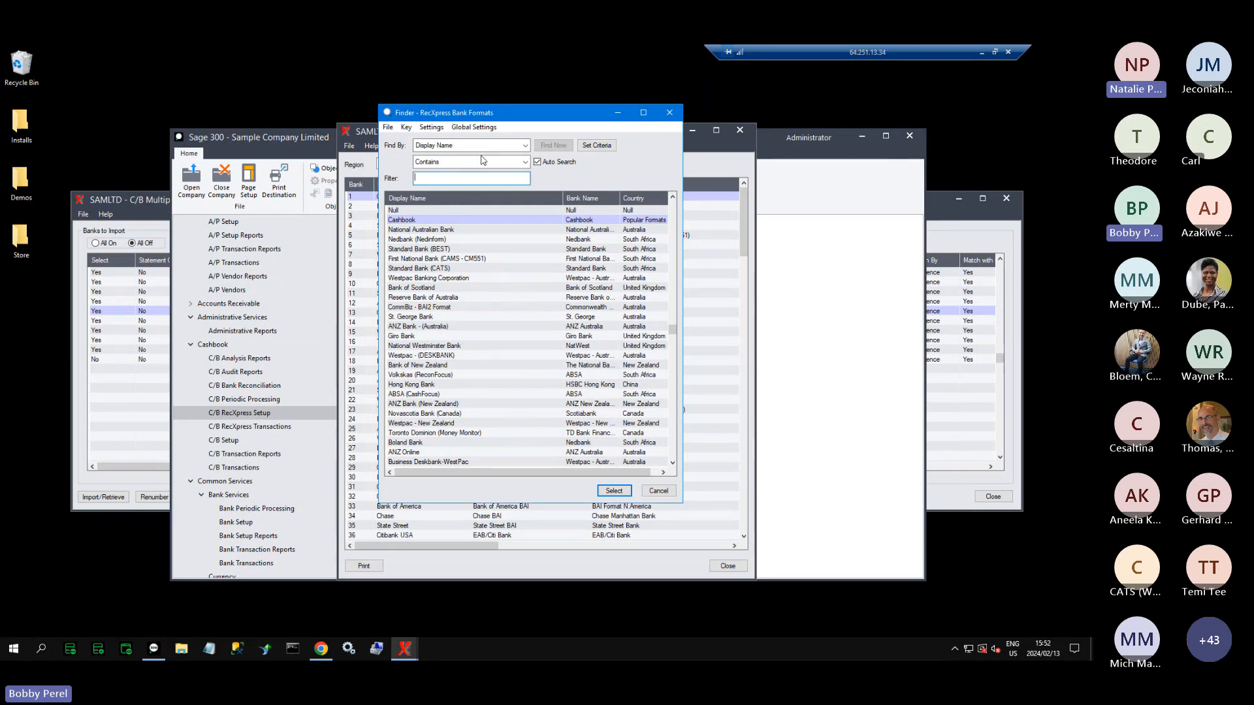
left_click(485, 162)
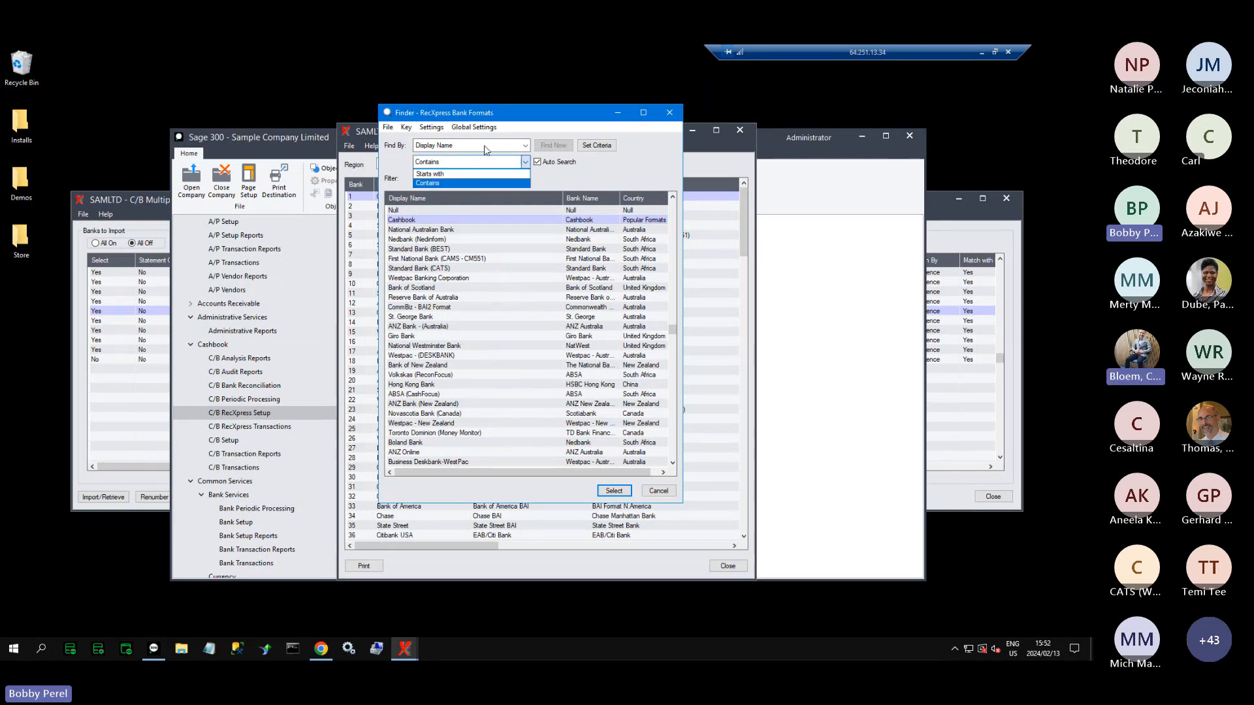
left_click(484, 147)
left_click(470, 150)
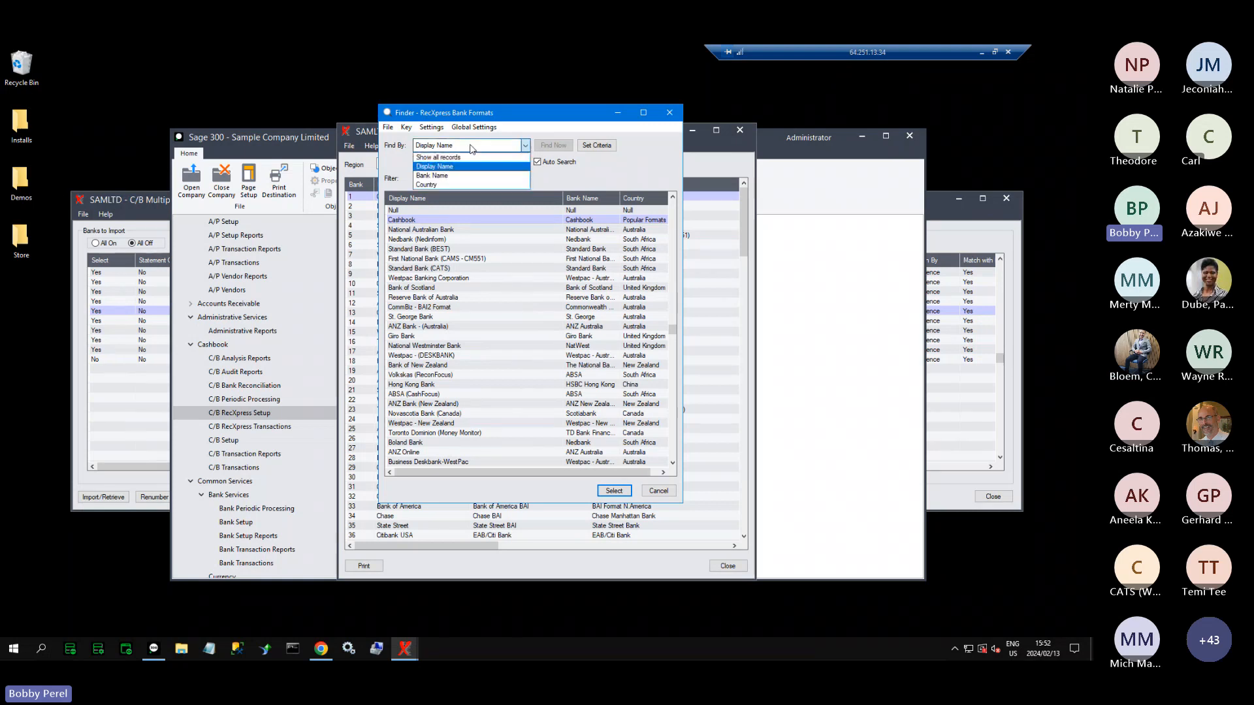
left_click(451, 175)
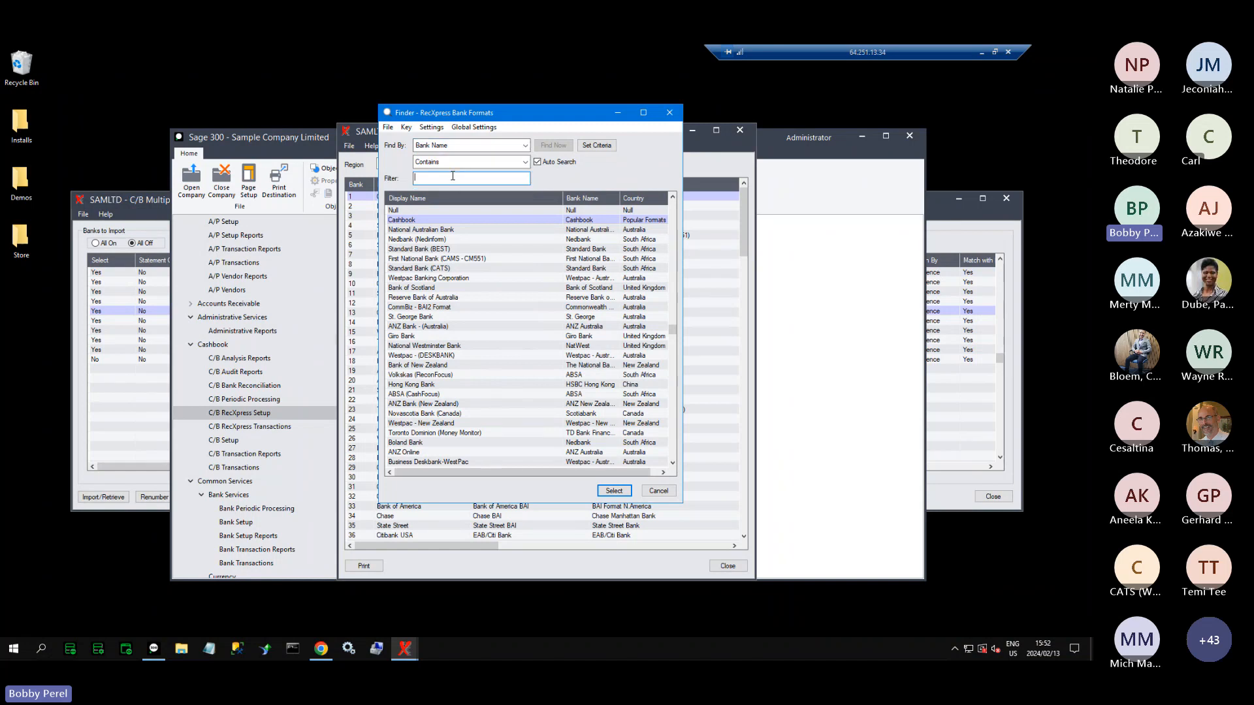
type("nedbank")
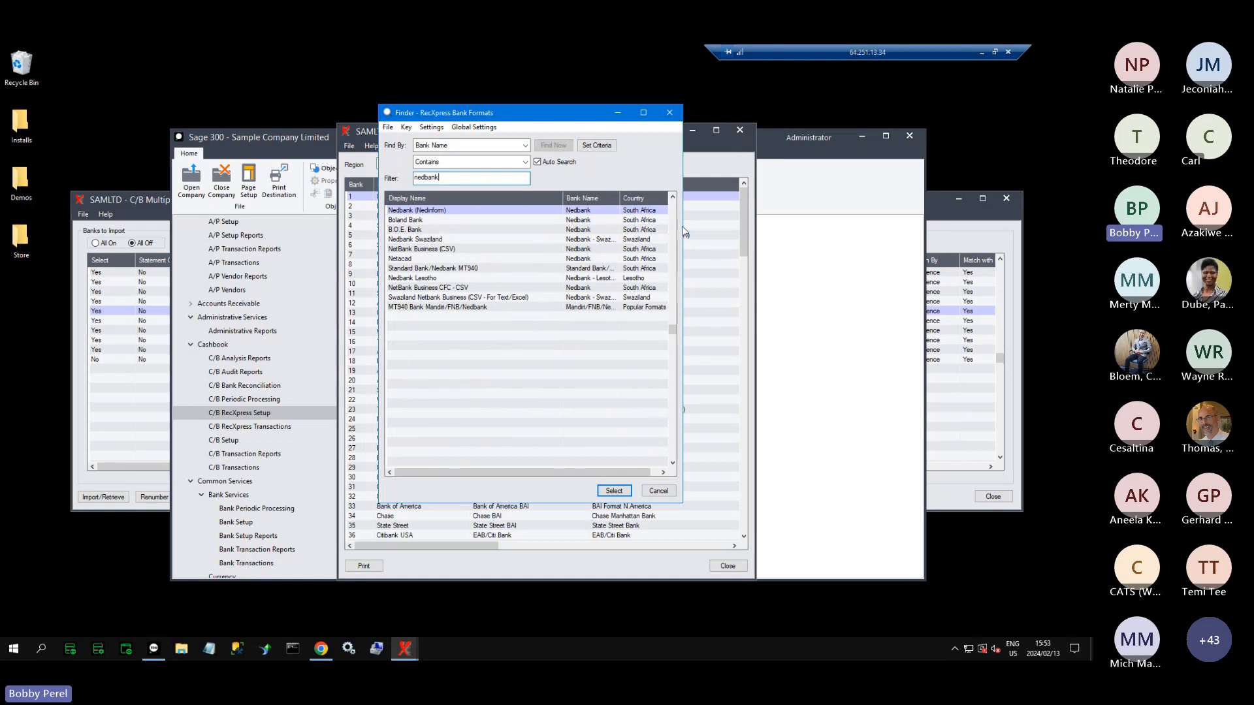
Step: Widen the finder window to review the Nedbank formats and cancel it without selecting a format
left_click_drag(684, 226, 907, 225)
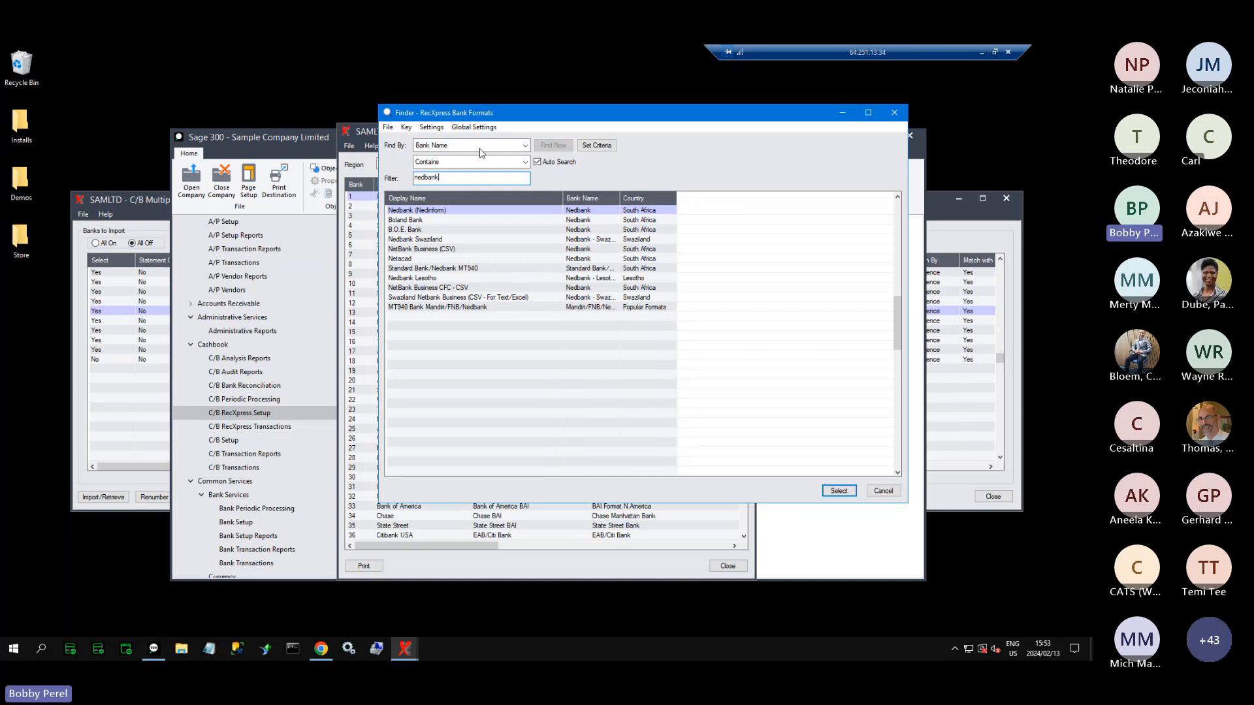
double_click(464, 178)
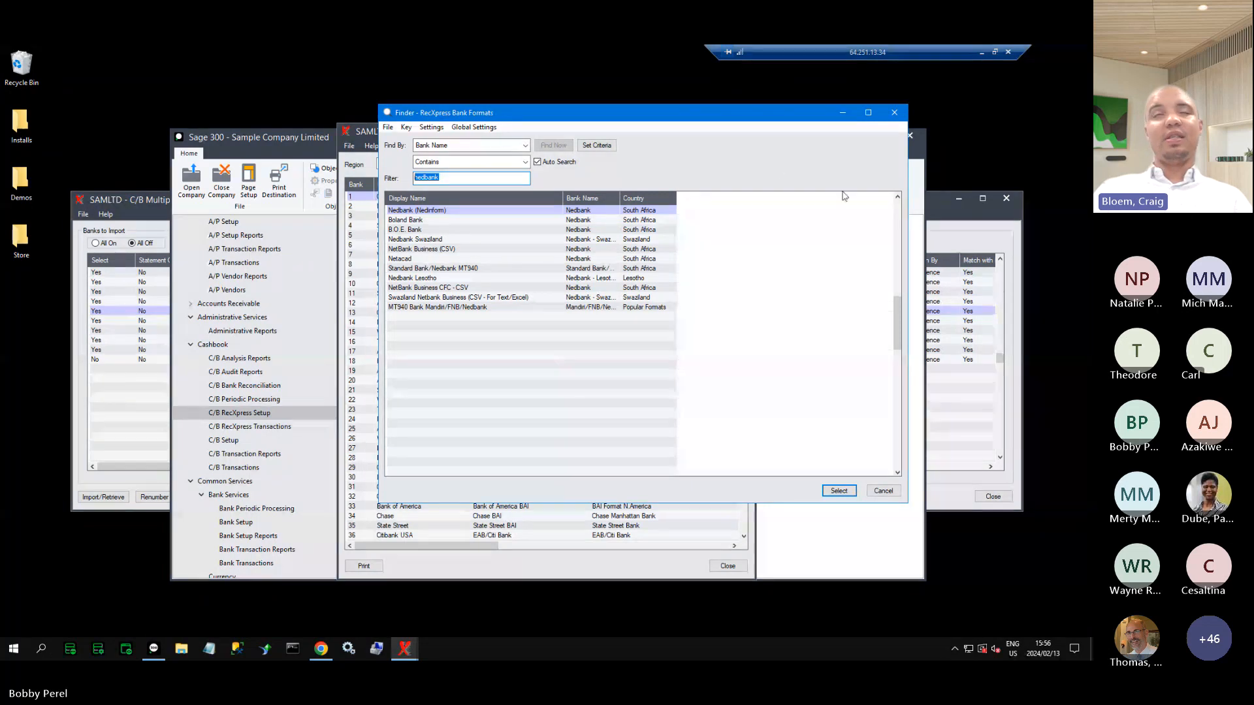
left_click(886, 498)
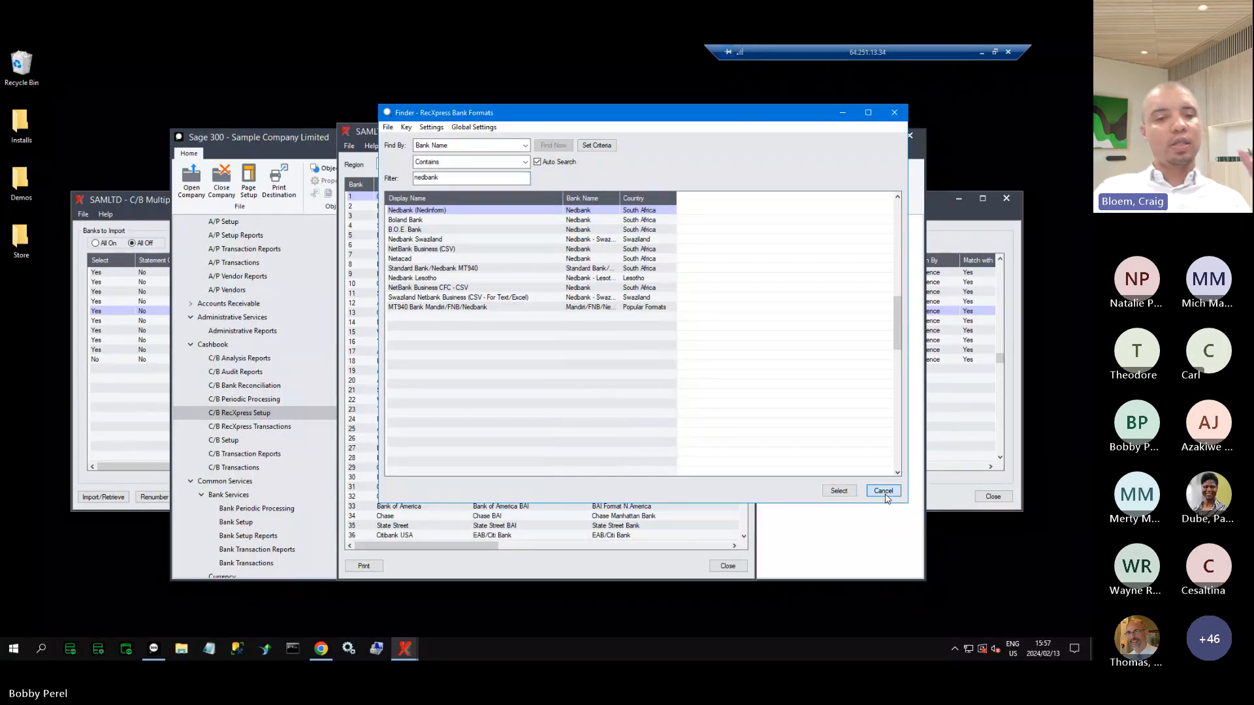